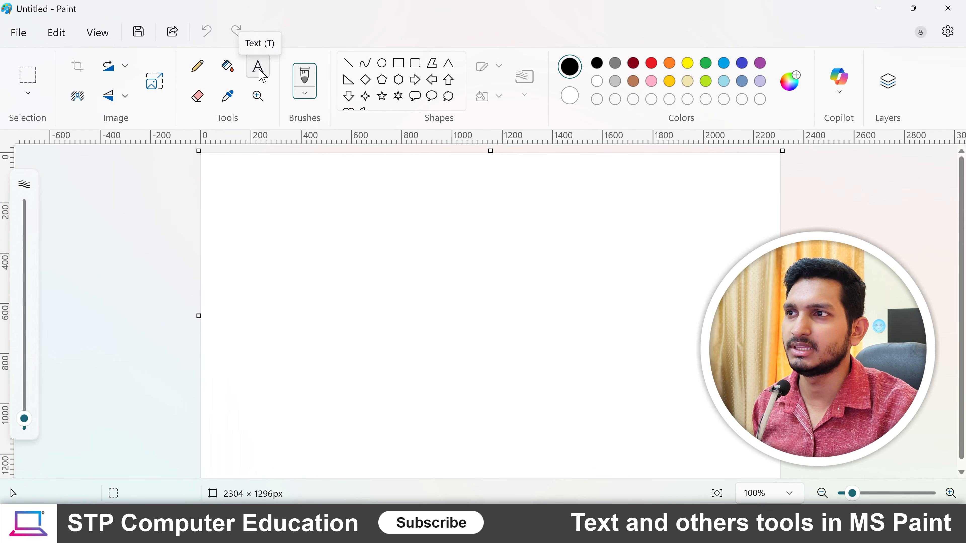
# Step: Draw a text box about 589 × 232 px in the upper-left part of the canvas
pyautogui.click(258, 68)
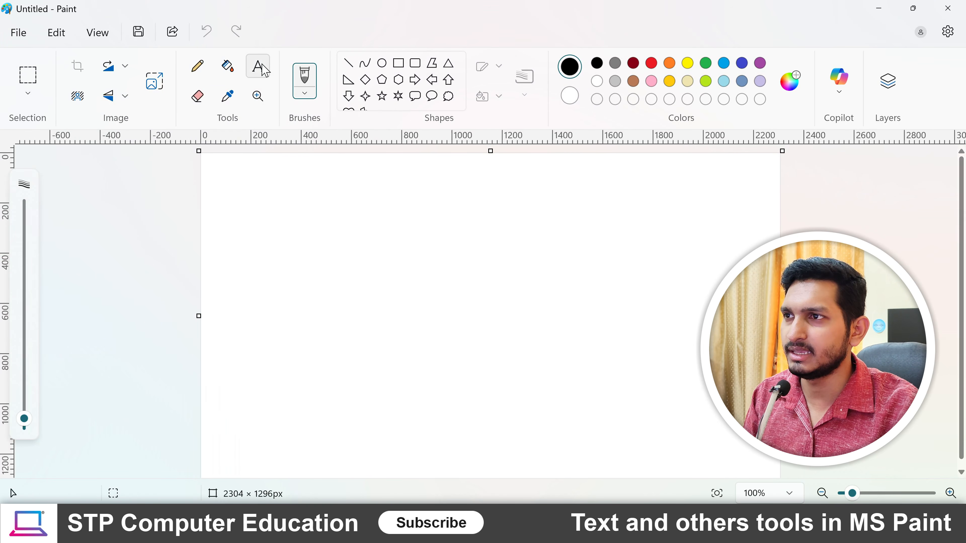
pyautogui.scroll(4, 352, 220)
pyautogui.click(257, 74)
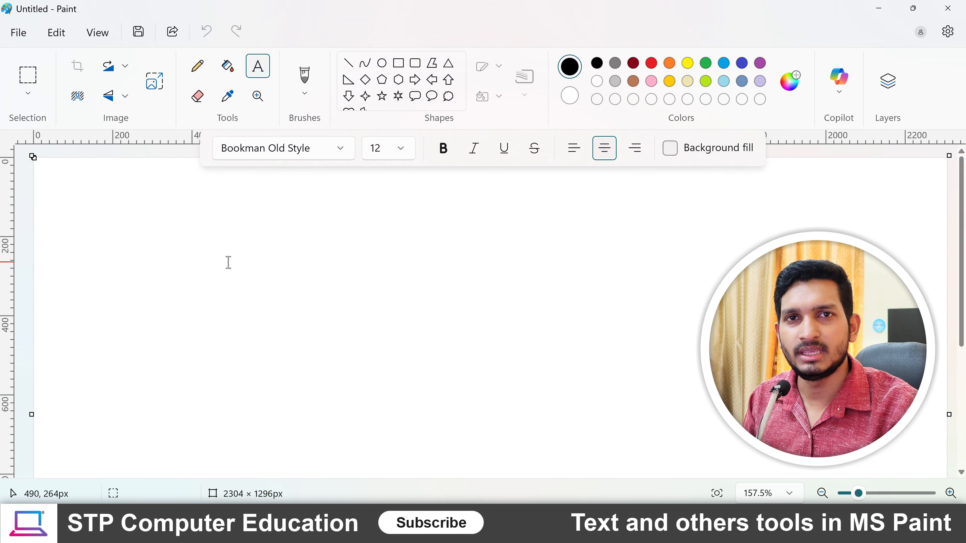
pyautogui.moveTo(199, 223); pyautogui.dragTo(433, 315)
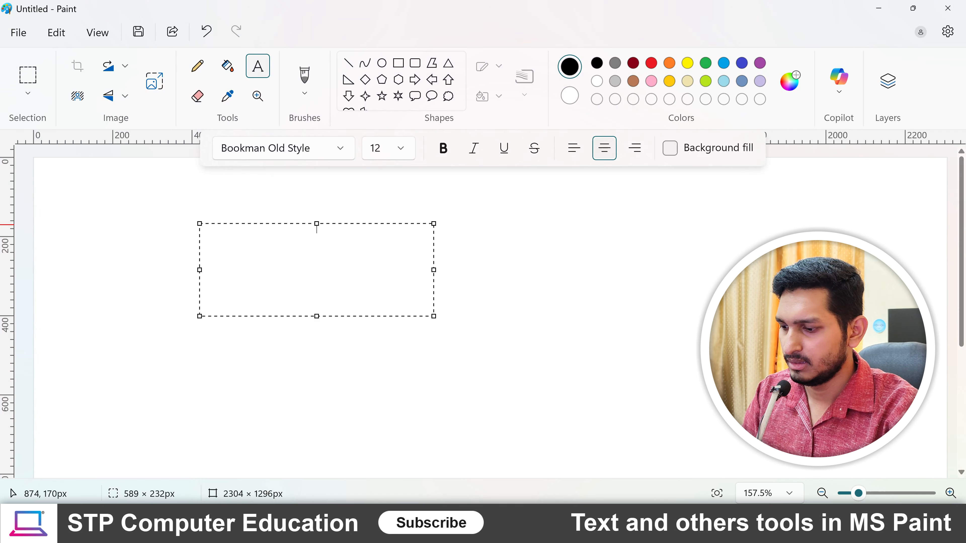
# Step: Enter "Welcome to MS Paint Class" in the text box
pyautogui.write('elcome ')
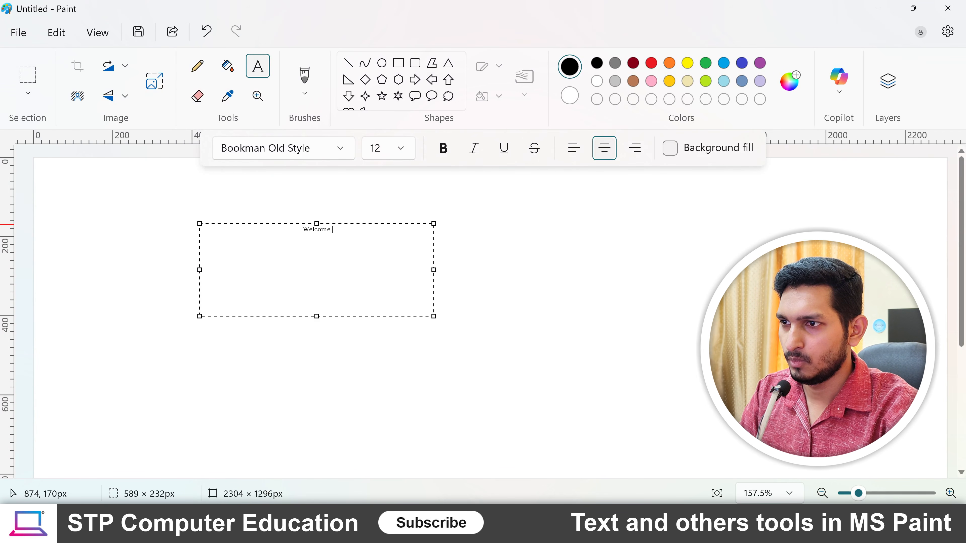
pyautogui.write('to MS ')
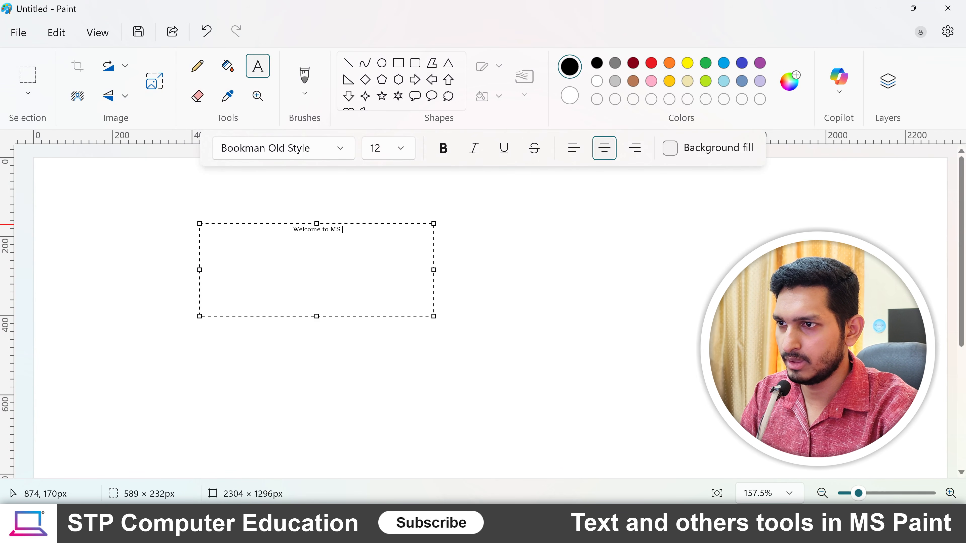
pyautogui.write('PAint')
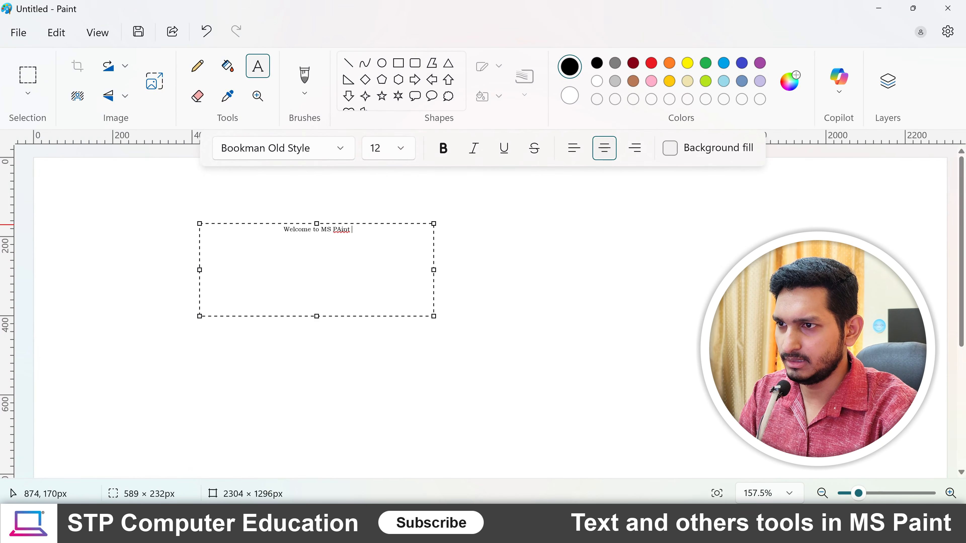
pyautogui.press('BackSpace')
pyautogui.press('BackSpace')
pyautogui.press('BackSpace')
pyautogui.press('BackSpace')
pyautogui.press('BackSpace')
pyautogui.press('BackSpace')
pyautogui.write('Paint ')
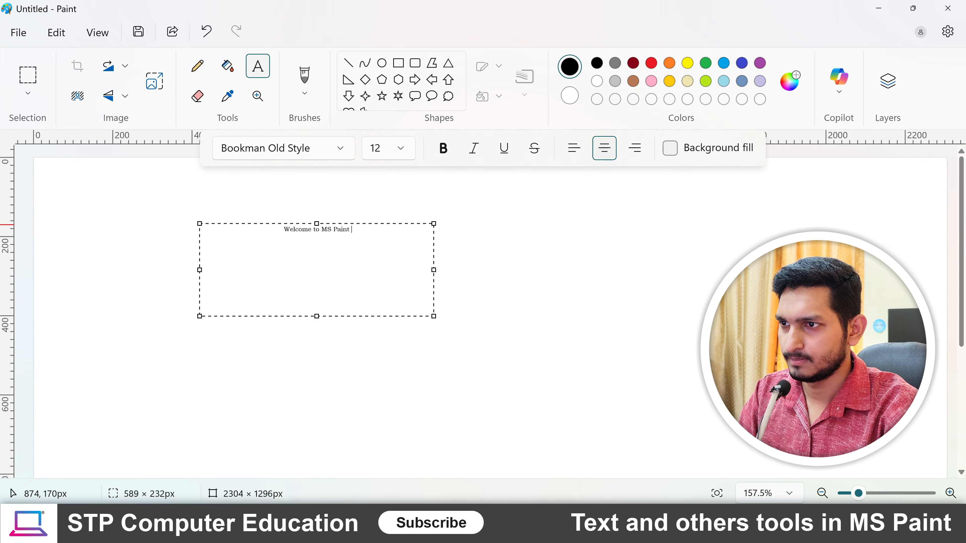
pyautogui.write('Cl')
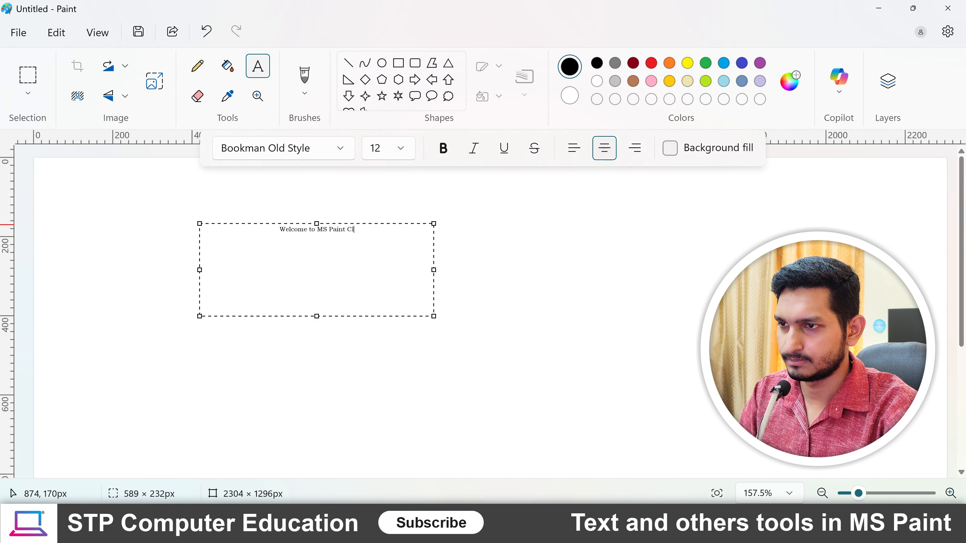
pyautogui.write('ass')
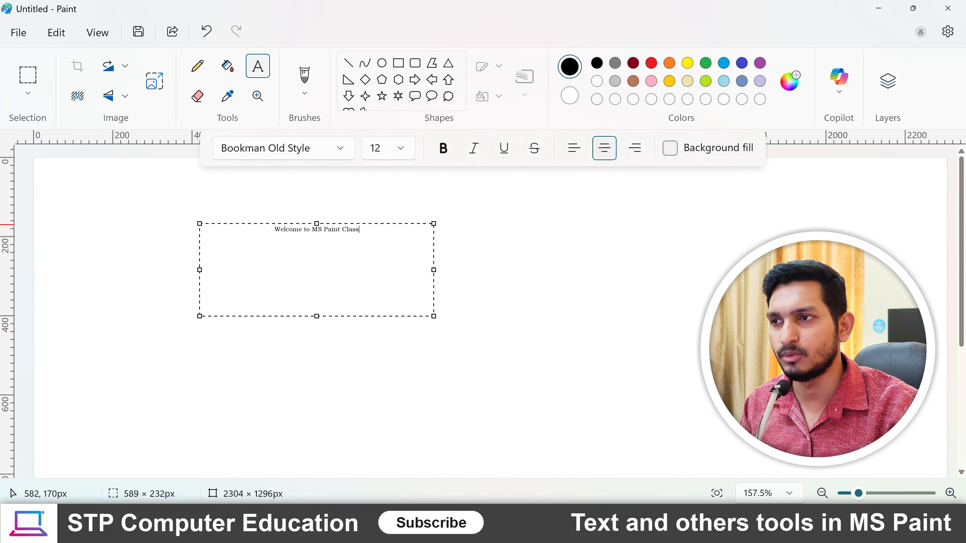
# Step: Select the whole sentence and raise its font size to 26 and further to 72
pyautogui.hotkey('ctrl', 'a')
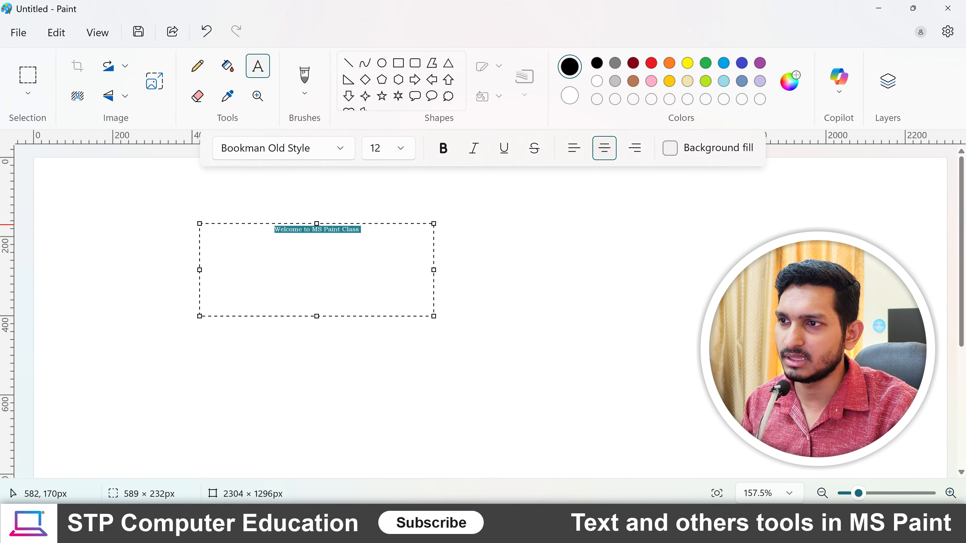
pyautogui.press('End')
pyautogui.hotkey('shift', 'Left')
pyautogui.hotkey('shift', 'Left')
pyautogui.hotkey('shift', 'Left')
pyautogui.hotkey('shift', 'Left')
pyautogui.hotkey('shift', 'Left')
pyautogui.hotkey('shift', 'Left')
pyautogui.hotkey('shift', 'Left')
pyautogui.hotkey('shift', 'Left')
pyautogui.hotkey('shift', 'Left')
pyautogui.hotkey('shift', 'Left')
pyautogui.hotkey('shift', 'Left')
pyautogui.hotkey('shift', 'Left')
pyautogui.hotkey('shift', 'Left')
pyautogui.hotkey('shift', 'Left')
pyautogui.hotkey('shift', 'Left')
pyautogui.hotkey('shift', 'Left')
pyautogui.hotkey('shift', 'Left')
pyautogui.hotkey('shift', 'Left')
pyautogui.hotkey('shift', 'Left')
pyautogui.hotkey('shift', 'Left')
pyautogui.hotkey('shift', 'Left')
pyautogui.hotkey('shift', 'Left')
pyautogui.hotkey('shift', 'Left')
pyautogui.hotkey('shift', 'Left')
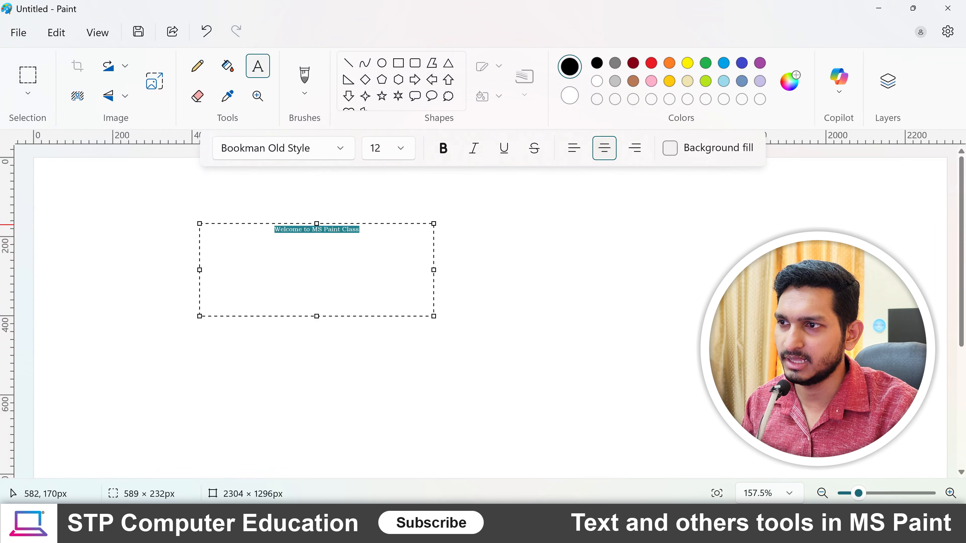
pyautogui.click(401, 149)
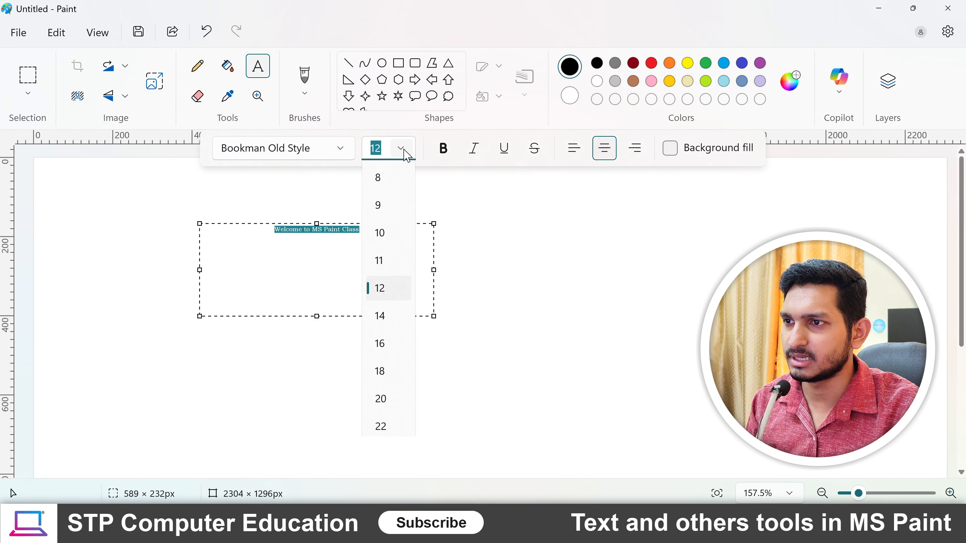
pyautogui.scroll(-5, 388, 289)
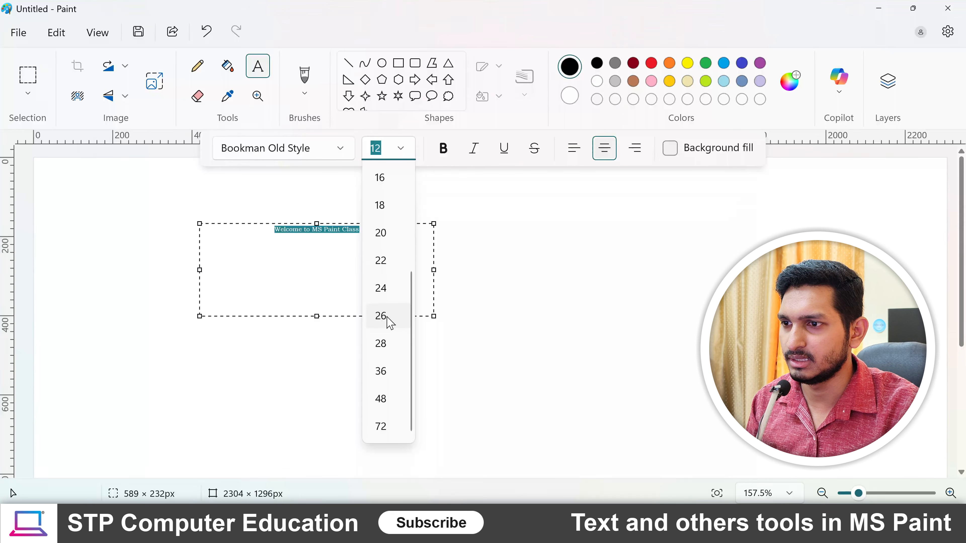
pyautogui.click(384, 316)
pyautogui.click(401, 148)
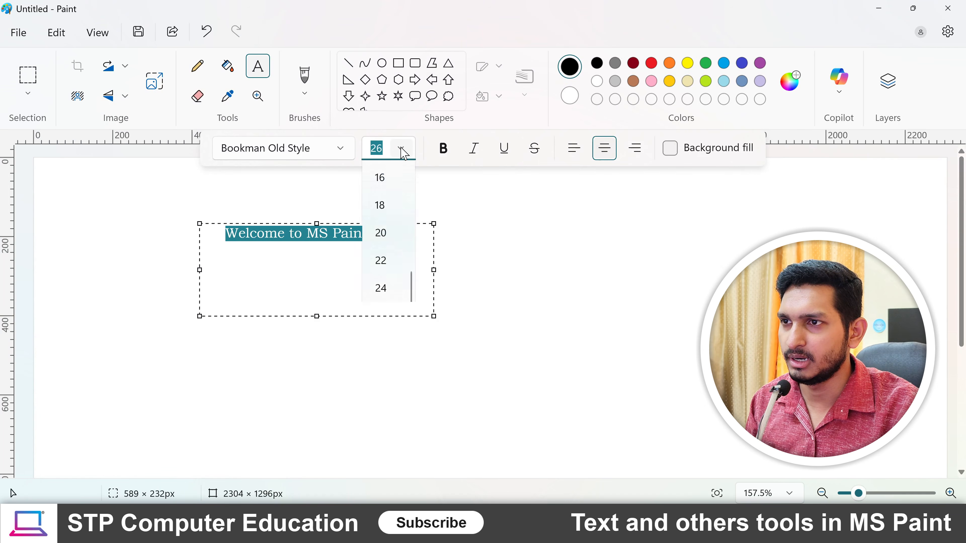
pyautogui.click(387, 426)
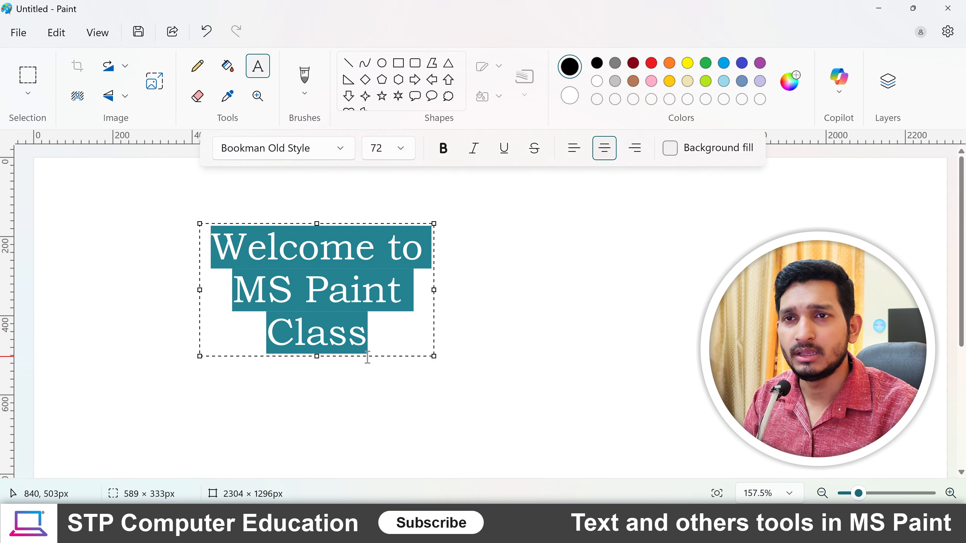
# Step: Try font sizes 8 and 28 on the selected sentence
pyautogui.click(401, 149)
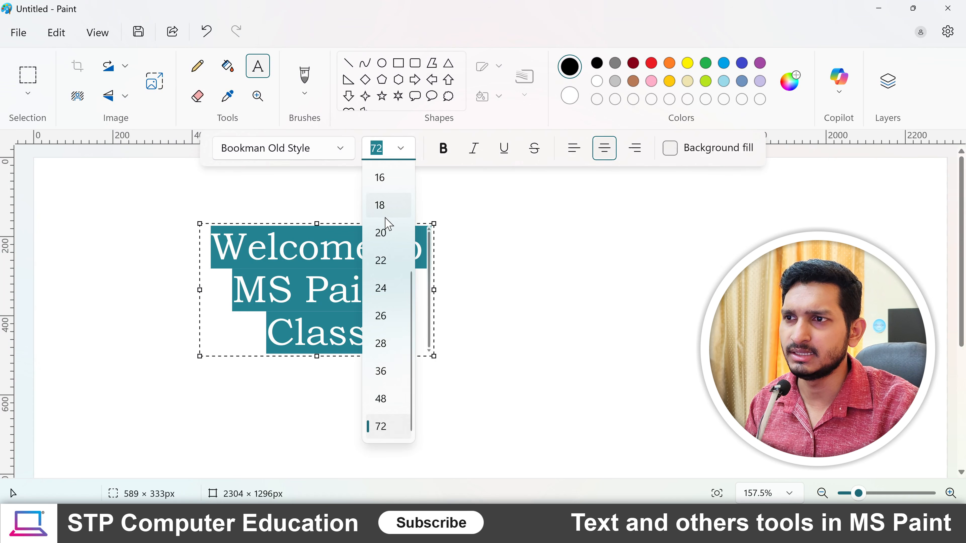
pyautogui.scroll(3, 378, 258)
pyautogui.click(384, 185)
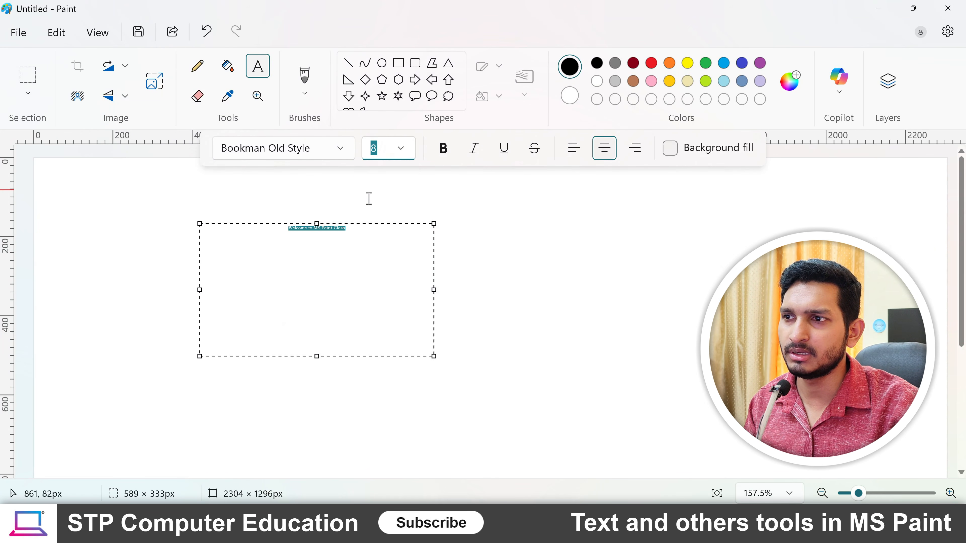
pyautogui.click(401, 150)
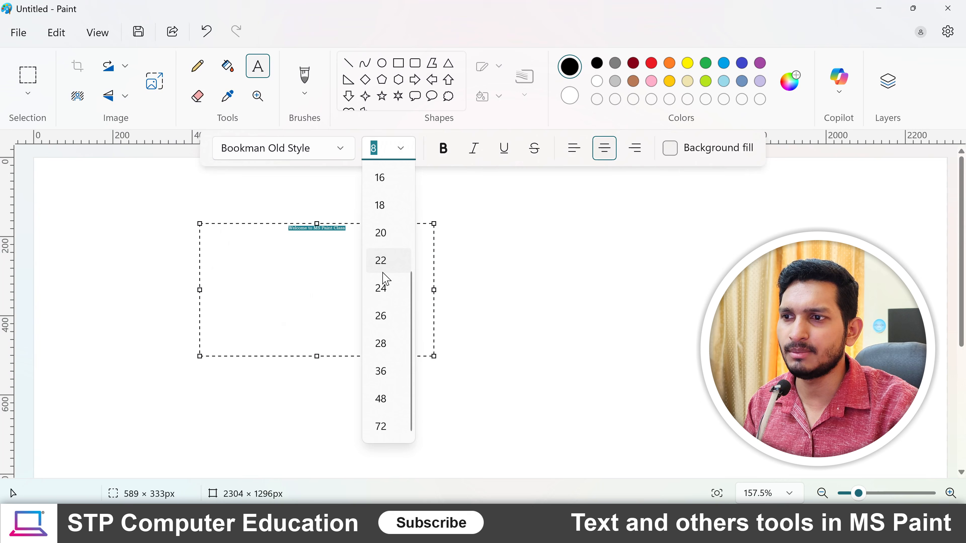
pyautogui.click(392, 344)
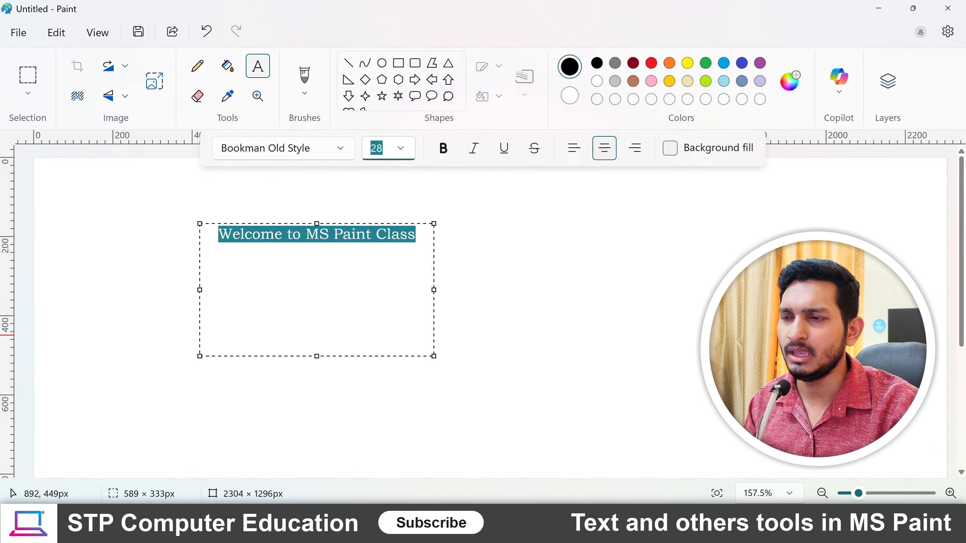
# Step: Set the sentence's font size to 48 and its font to Cascadia Mono Light
pyautogui.click(399, 150)
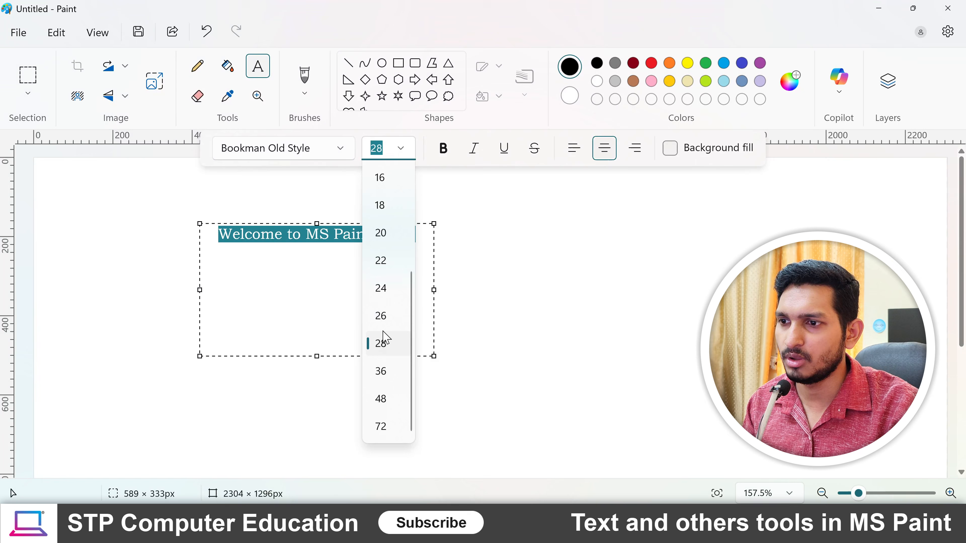
pyautogui.click(381, 398)
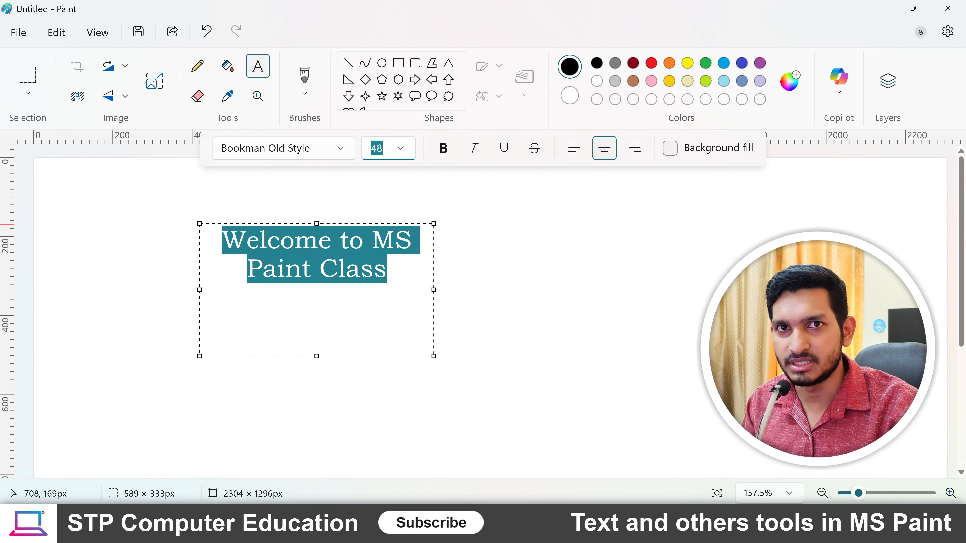
pyautogui.click(339, 148)
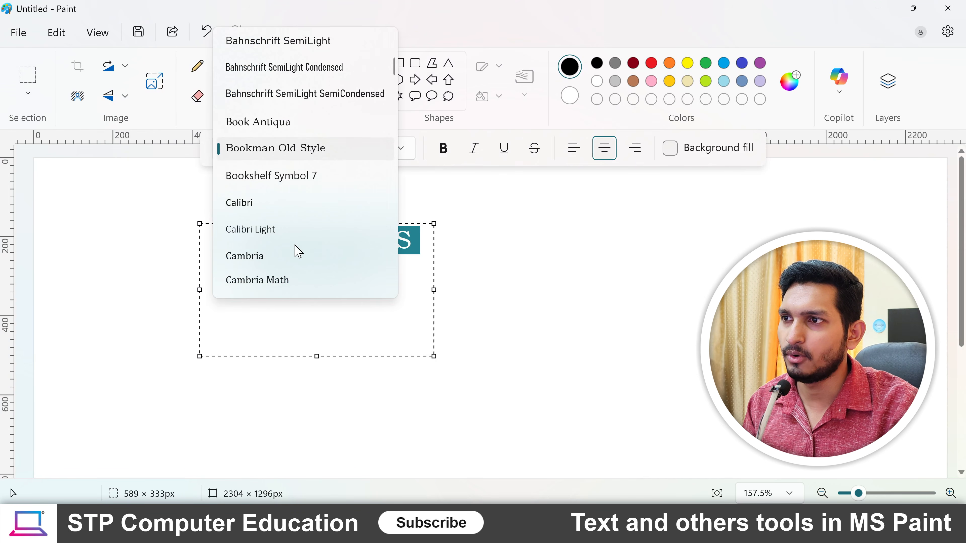
pyautogui.scroll(-5, 299, 251)
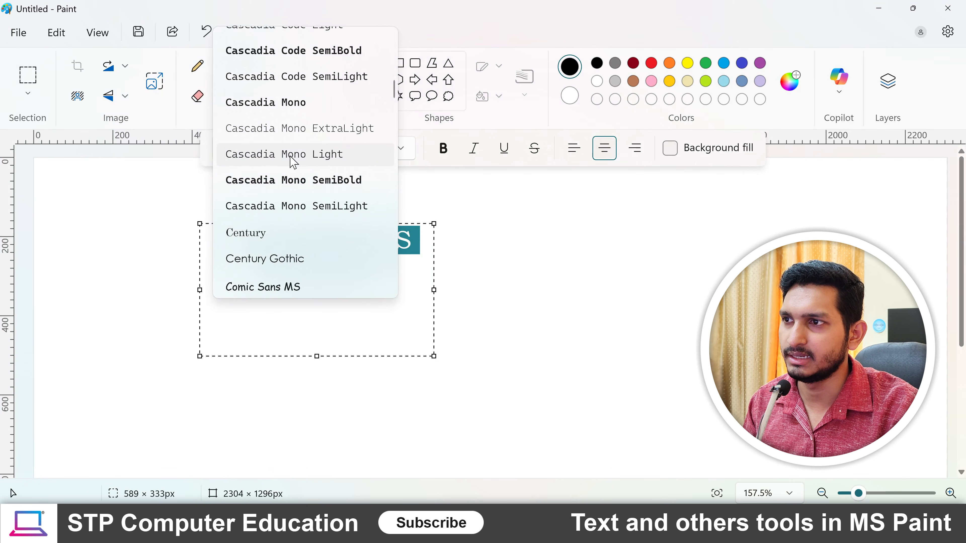
pyautogui.click(293, 157)
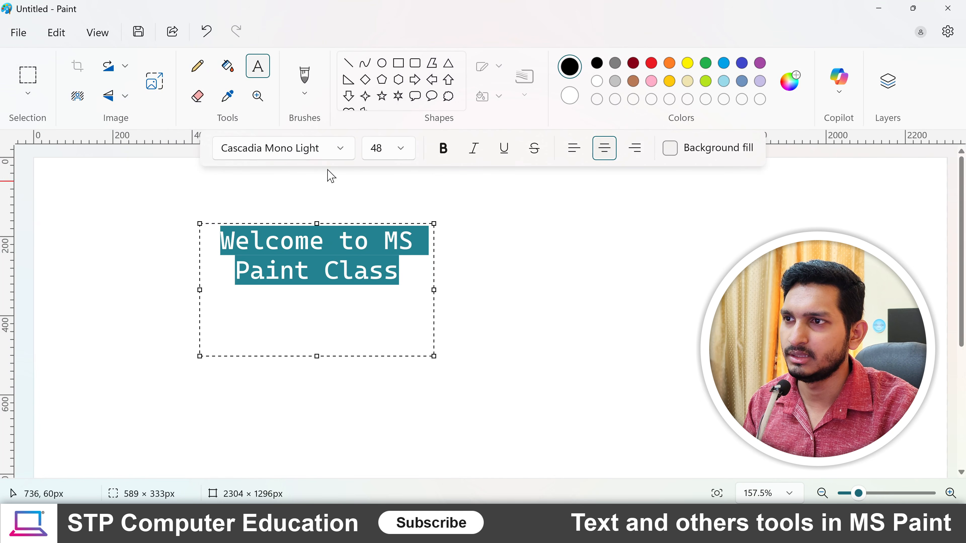
# Step: Change the sentence's font to Century Gothic and make it bold
pyautogui.click(339, 147)
pyautogui.scroll(-3, 301, 227)
pyautogui.scroll(1, 281, 131)
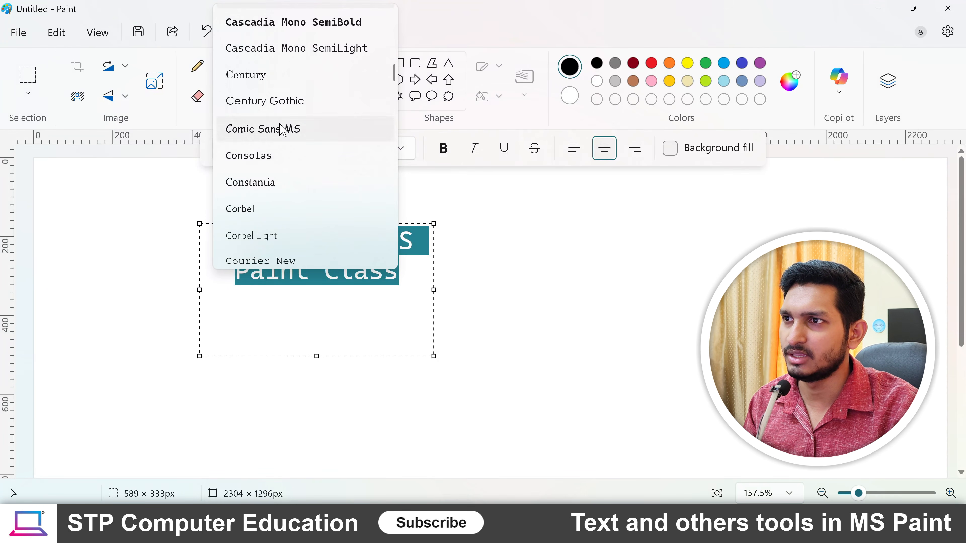
pyautogui.click(281, 101)
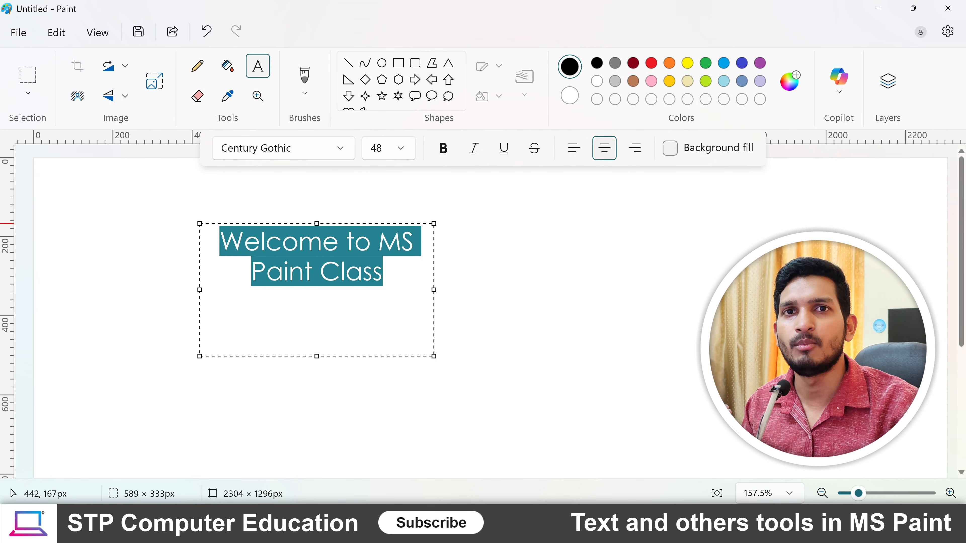
pyautogui.click(444, 149)
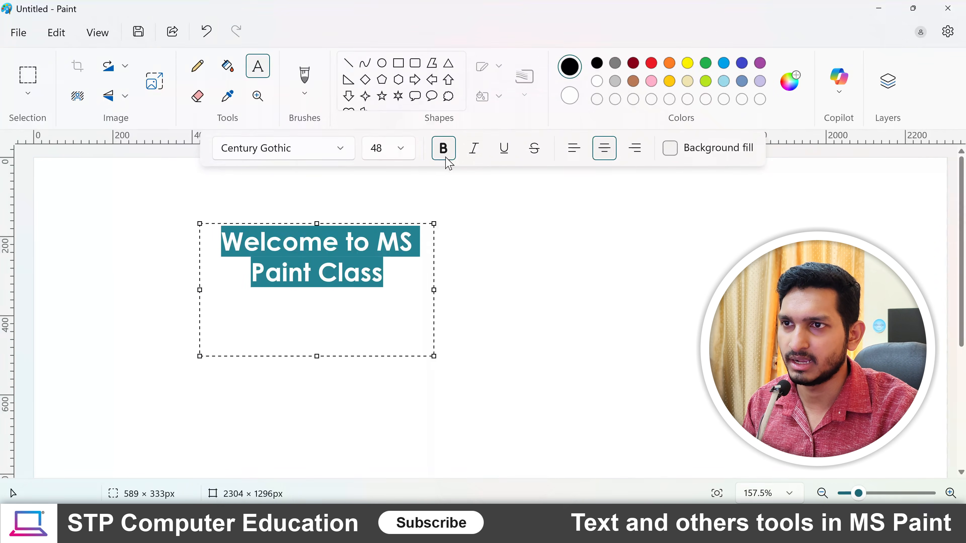
# Step: Try italic on the sentence by switching it on and off several times, ending with it off
pyautogui.click(476, 149)
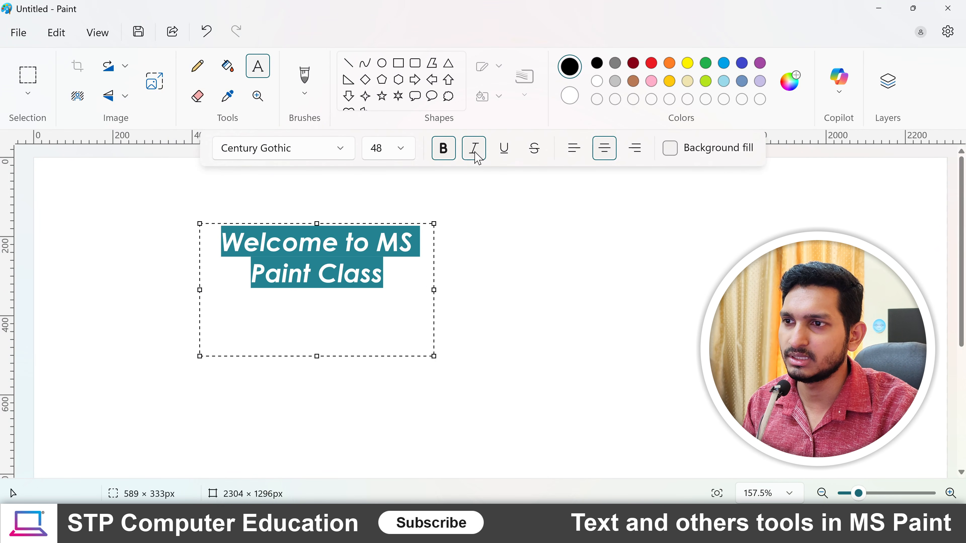
pyautogui.click(476, 154)
pyautogui.click(476, 154)
pyautogui.click(476, 154)
pyautogui.click(476, 154)
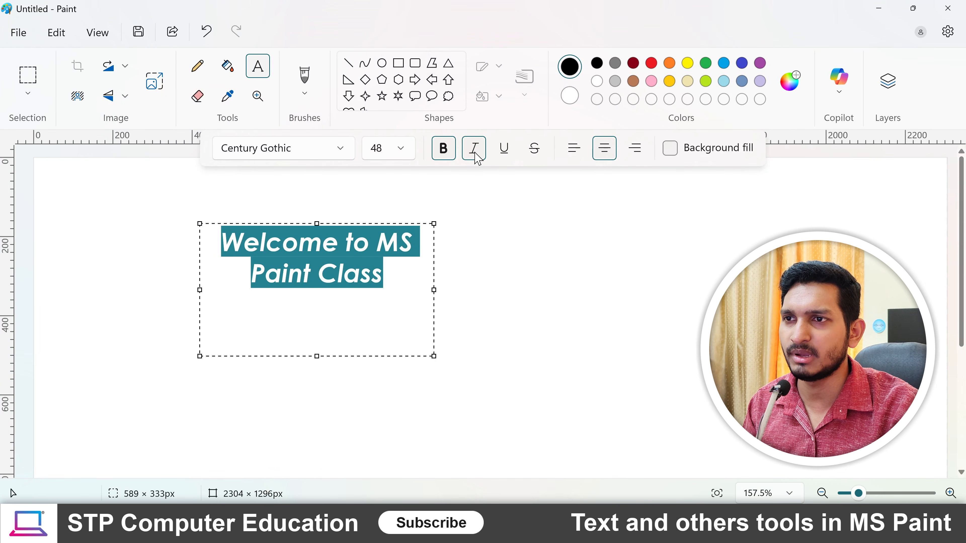
pyautogui.click(476, 157)
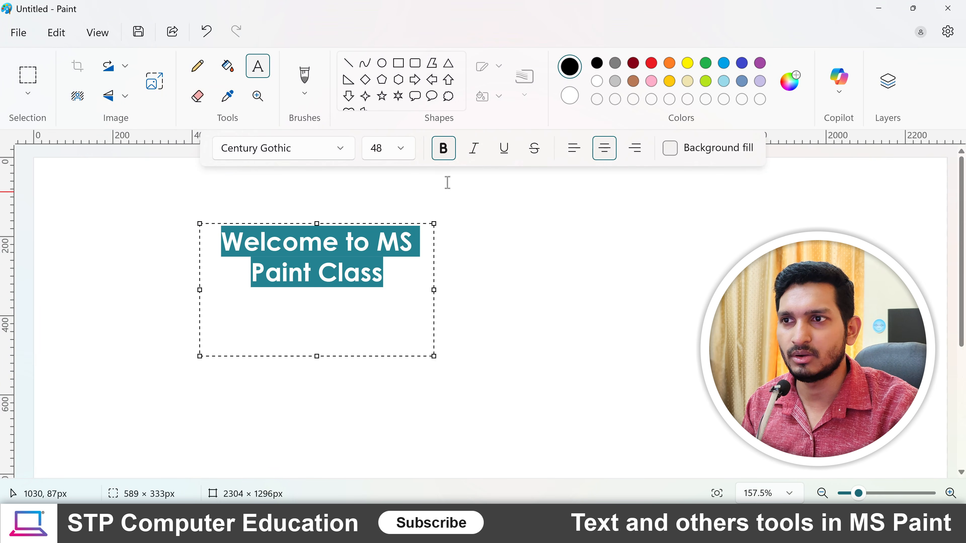
# Step: Reselect and underline the whole sentence, and try strikethrough on it before removing the strikethrough
pyautogui.click(372, 272)
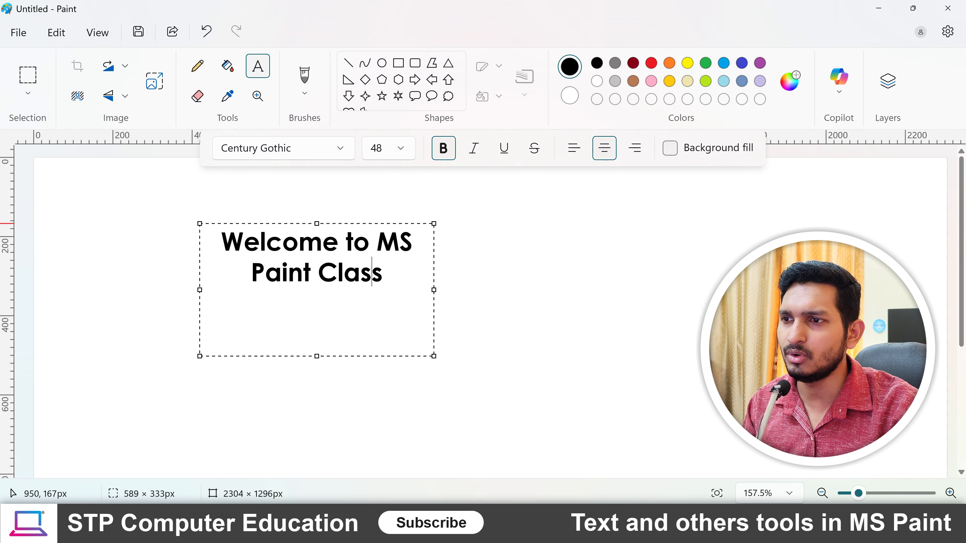
pyautogui.moveTo(383, 272)
pyautogui.mouseDown()
pyautogui.moveTo(304, 272)
pyautogui.moveTo(222, 240)
pyautogui.mouseUp()
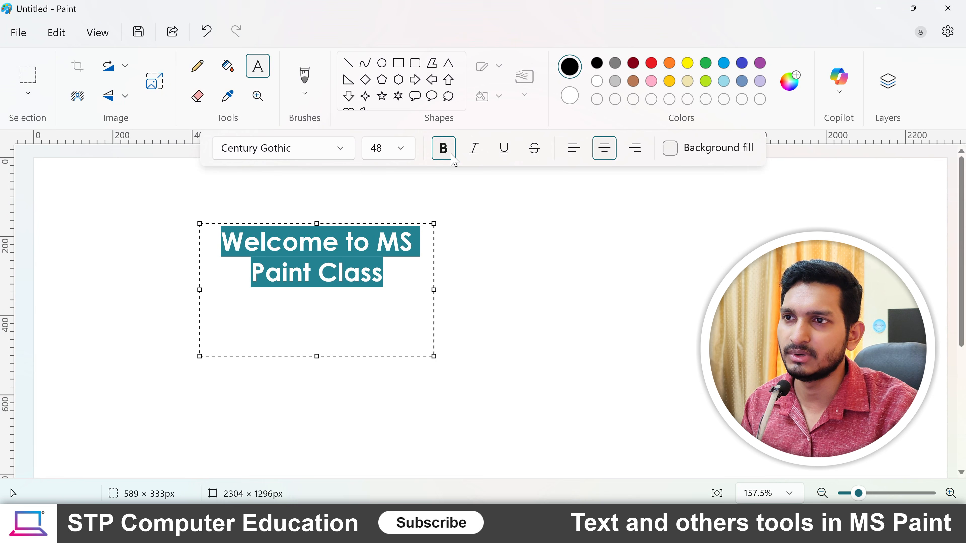
pyautogui.click(505, 152)
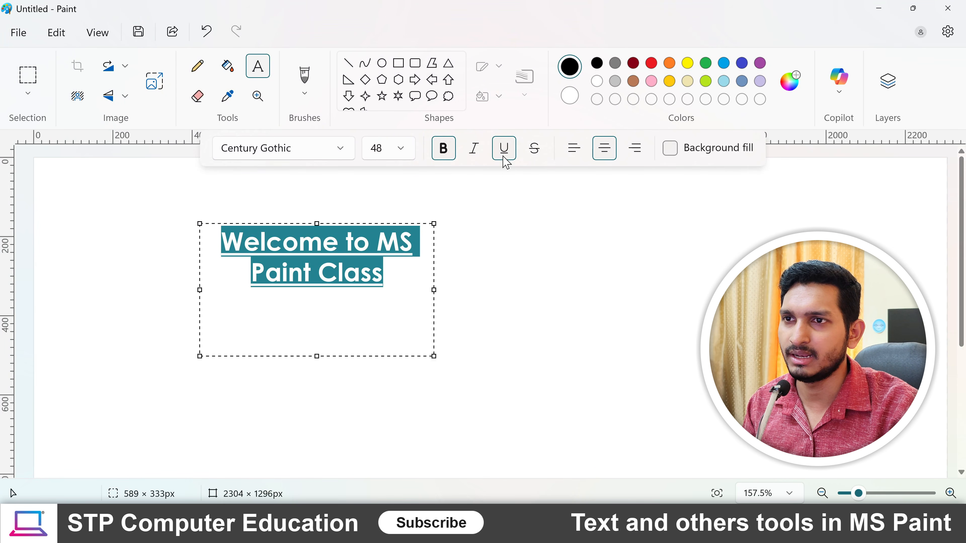
pyautogui.click(535, 156)
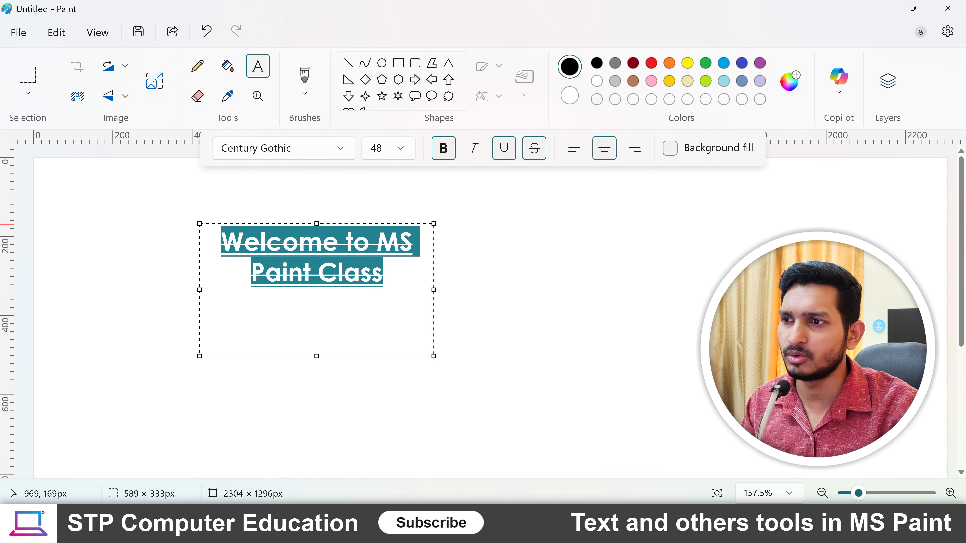
pyautogui.click(535, 152)
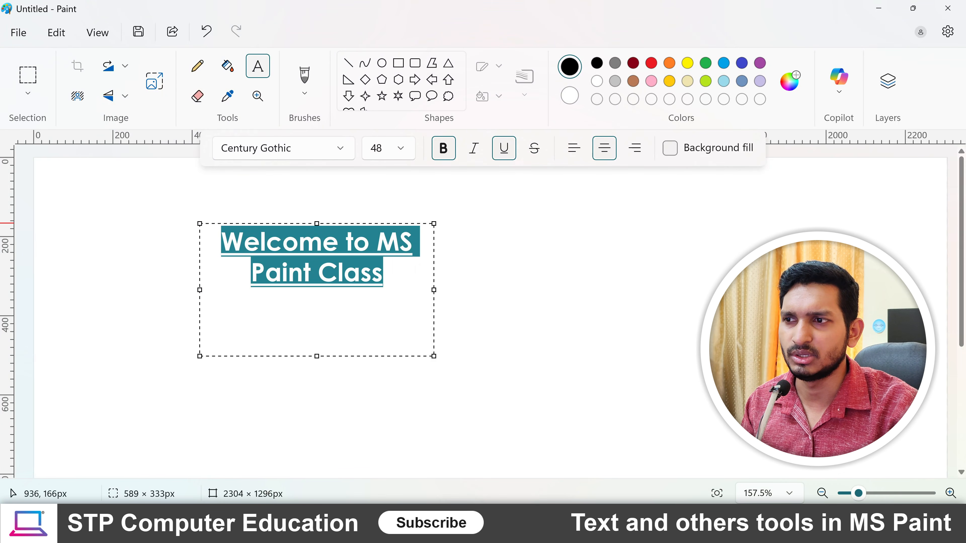
# Step: Reselect the whole sentence and try left and centre alignment on it, ending with right alignment
pyautogui.click(388, 277)
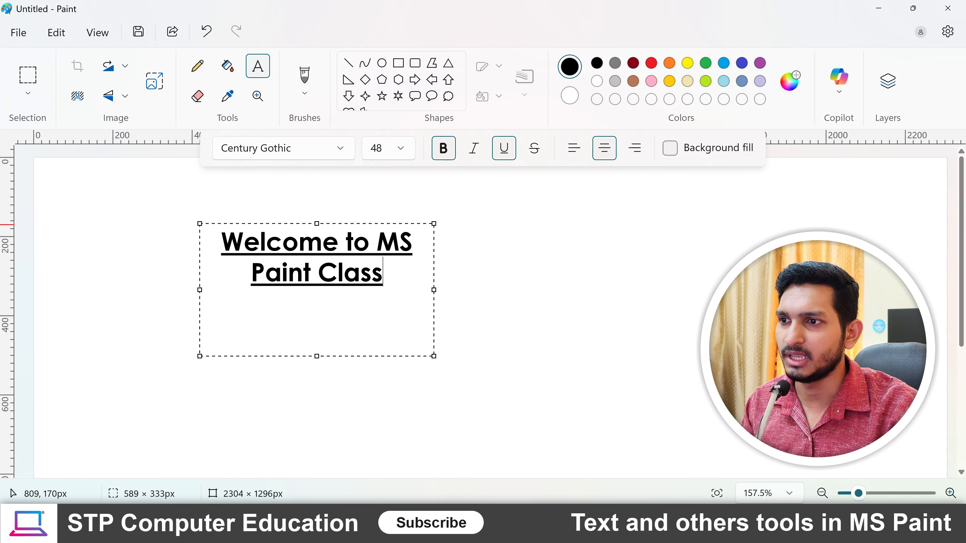
pyautogui.hotkey('shift', 'Left')
pyautogui.hotkey('shift', 'Left')
pyautogui.hotkey('shift', 'Left')
pyautogui.hotkey('shift', 'Left')
pyautogui.hotkey('shift', 'Left')
pyautogui.hotkey('shift', 'Left')
pyautogui.hotkey('shift', 'Left')
pyautogui.hotkey('shift', 'Left')
pyautogui.hotkey('shift', 'Left')
pyautogui.hotkey('shift', 'Left')
pyautogui.hotkey('shift', 'Left')
pyautogui.hotkey('shift', 'Left')
pyautogui.hotkey('shift', 'Left')
pyautogui.hotkey('shift', 'Left')
pyautogui.hotkey('shift', 'Left')
pyautogui.hotkey('shift', 'Left')
pyautogui.hotkey('shift', 'Left')
pyautogui.hotkey('shift', 'Left')
pyautogui.hotkey('shift', 'Left')
pyautogui.hotkey('shift', 'Left')
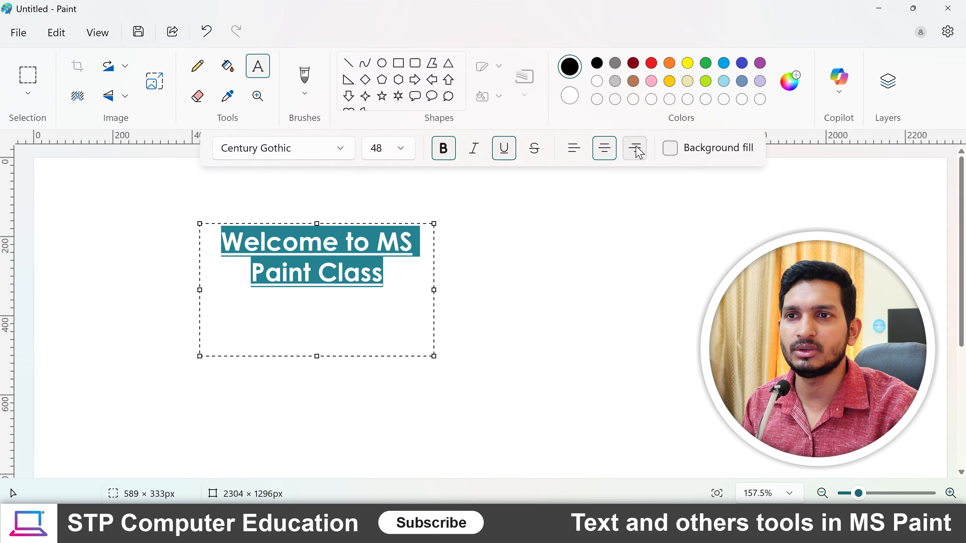
pyautogui.click(574, 148)
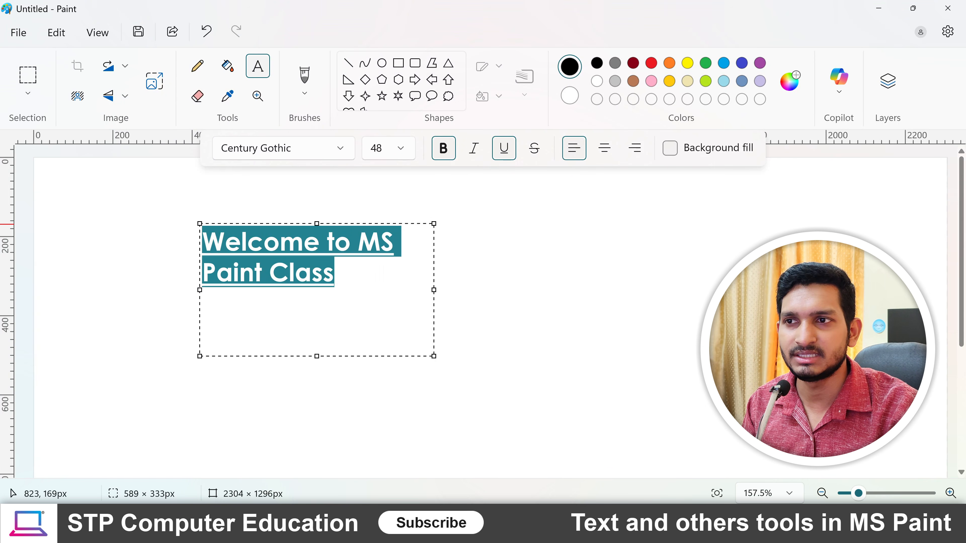
pyautogui.click(604, 147)
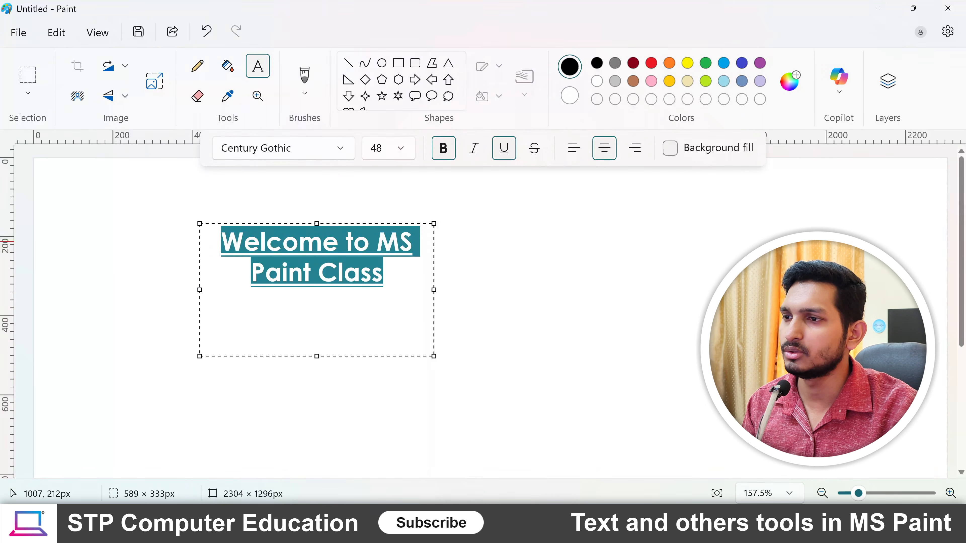
pyautogui.click(642, 155)
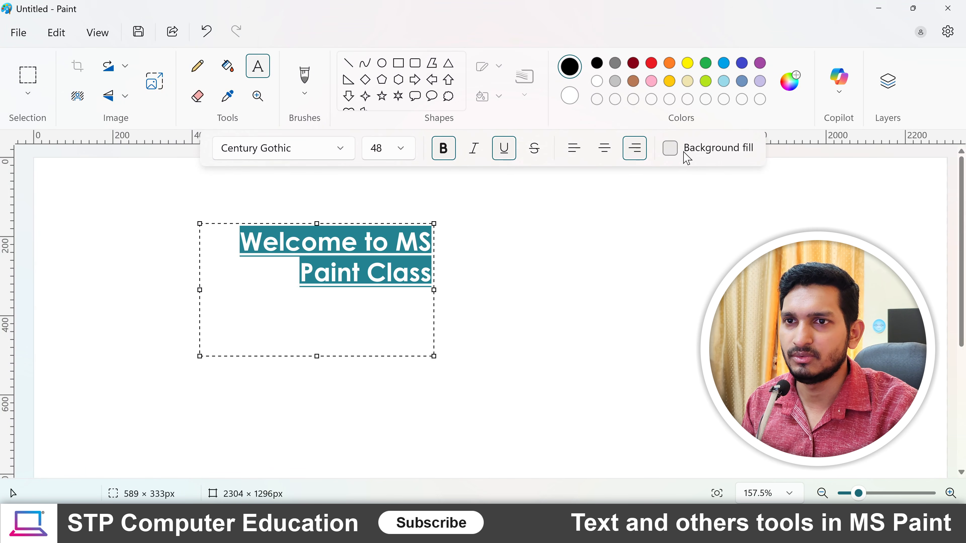
# Step: Toggle the text's background fill on and off, leaving it off, and commit the text to the canvas
pyautogui.click(675, 155)
pyautogui.click(675, 155)
pyautogui.click(675, 156)
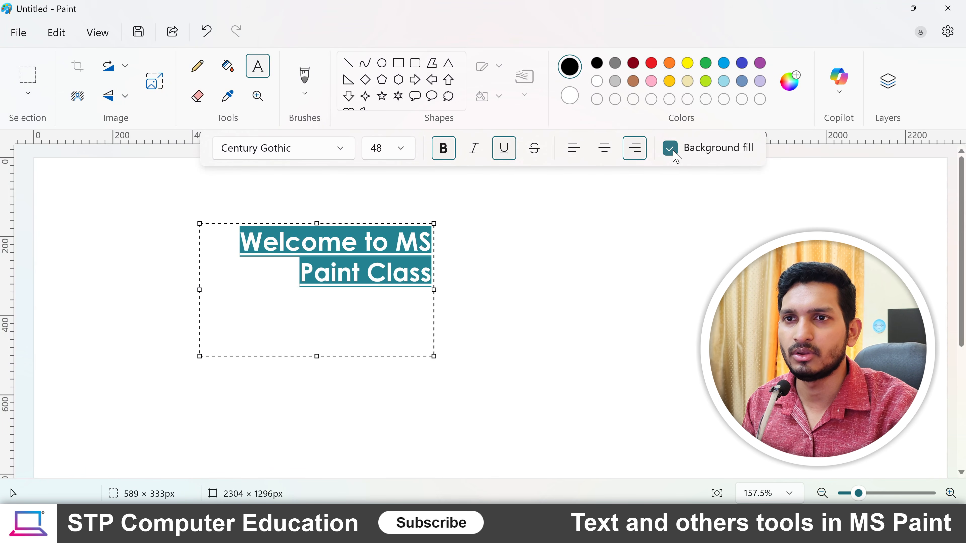
pyautogui.click(676, 156)
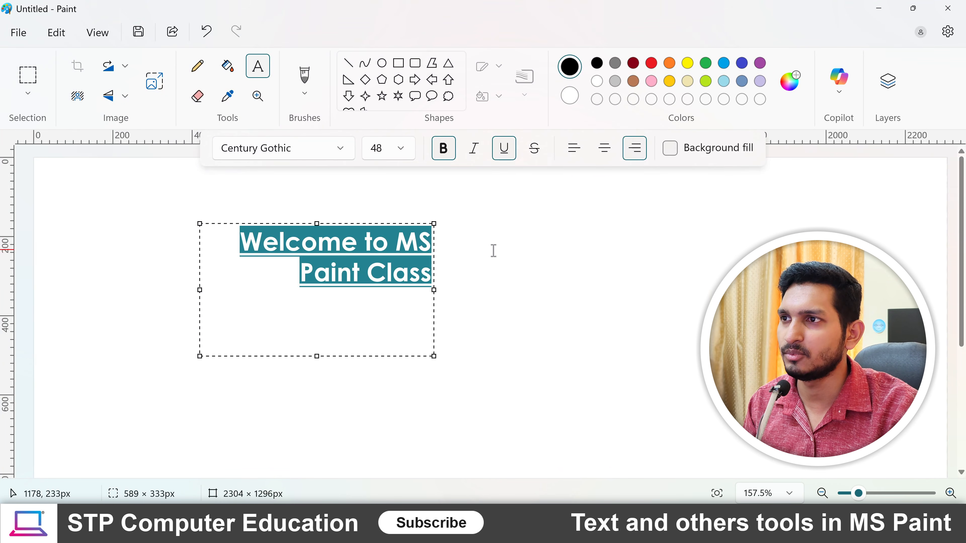
pyautogui.click(456, 283)
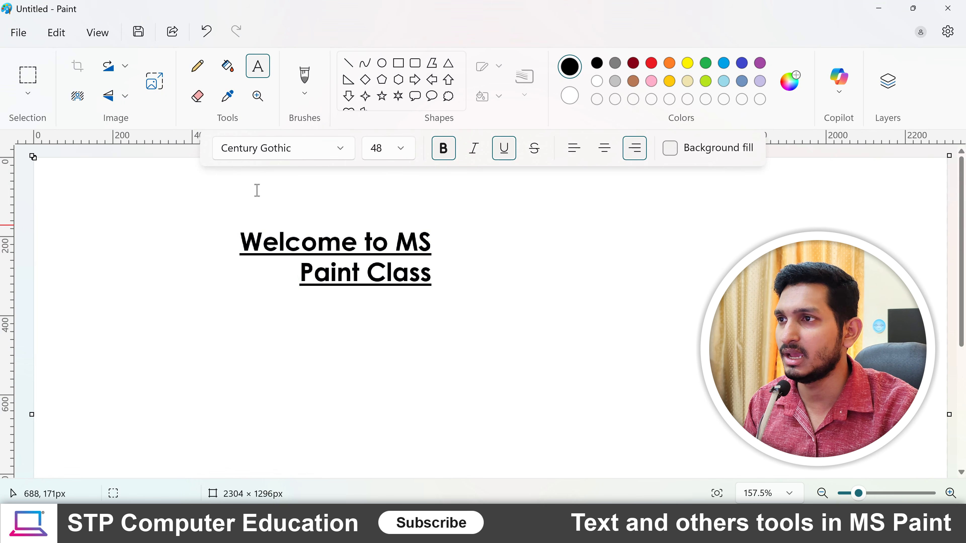
# Step: Draw two similar wide rectangles, one above the other, on the canvas to the right of the text
pyautogui.click(398, 63)
pyautogui.moveTo(563, 236); pyautogui.dragTo(691, 279)
pyautogui.moveTo(564, 316); pyautogui.dragTo(688, 356)
pyautogui.click(326, 166)
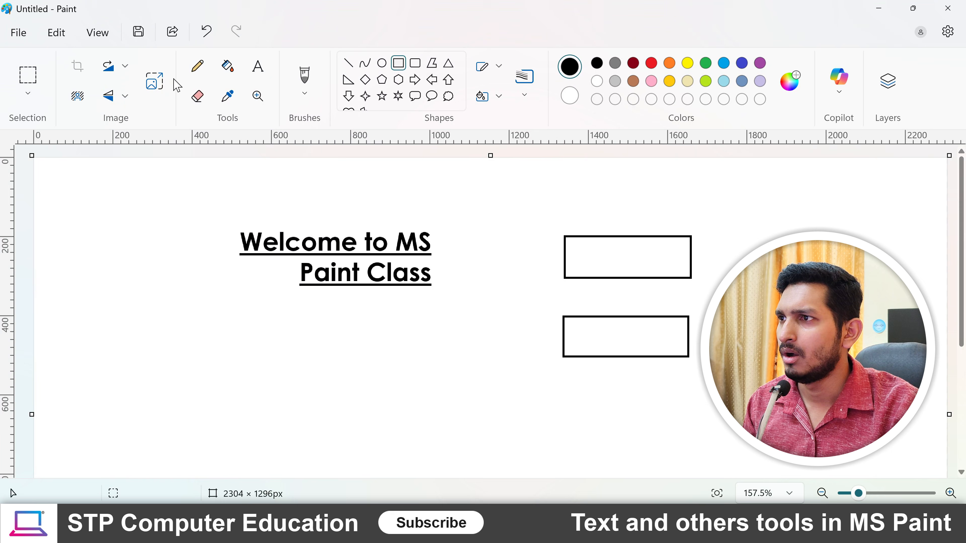
# Step: Fill the upper rectangle with dark red and the lower rectangle with green
pyautogui.click(227, 66)
pyautogui.click(632, 63)
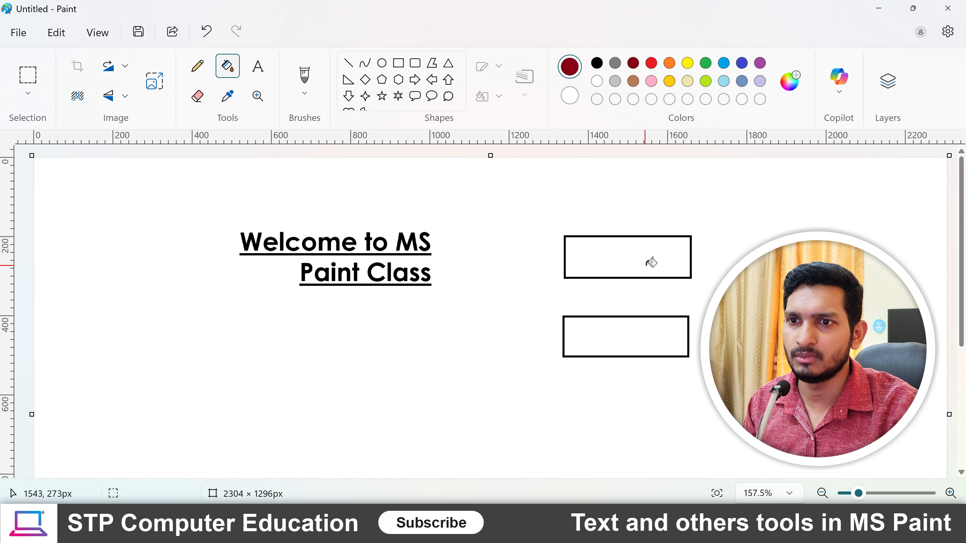
pyautogui.click(647, 260)
pyautogui.click(705, 63)
pyautogui.click(660, 326)
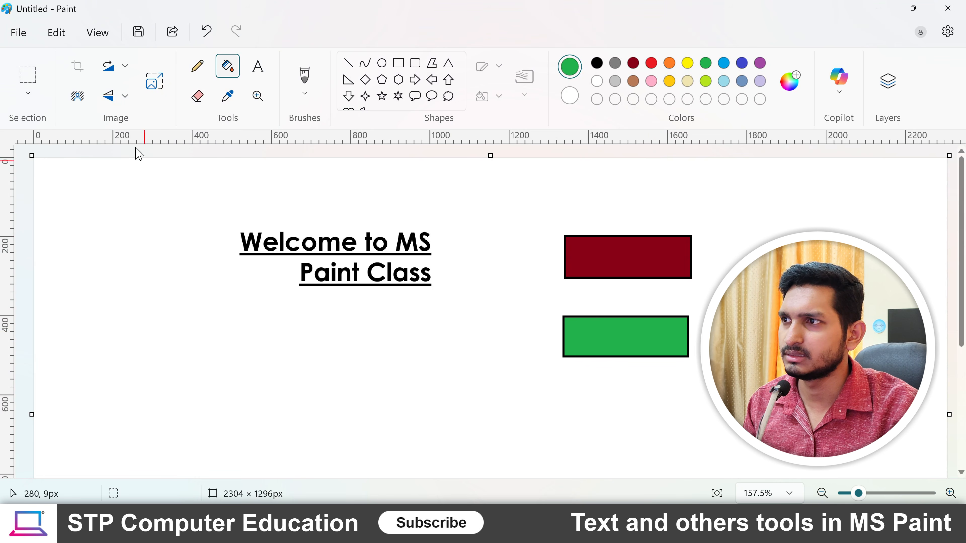
# Step: Select the rectangular area around the "Welcome to MS Paint Class" text and delete it
pyautogui.click(27, 76)
pyautogui.moveTo(449, 340); pyautogui.dragTo(452, 331)
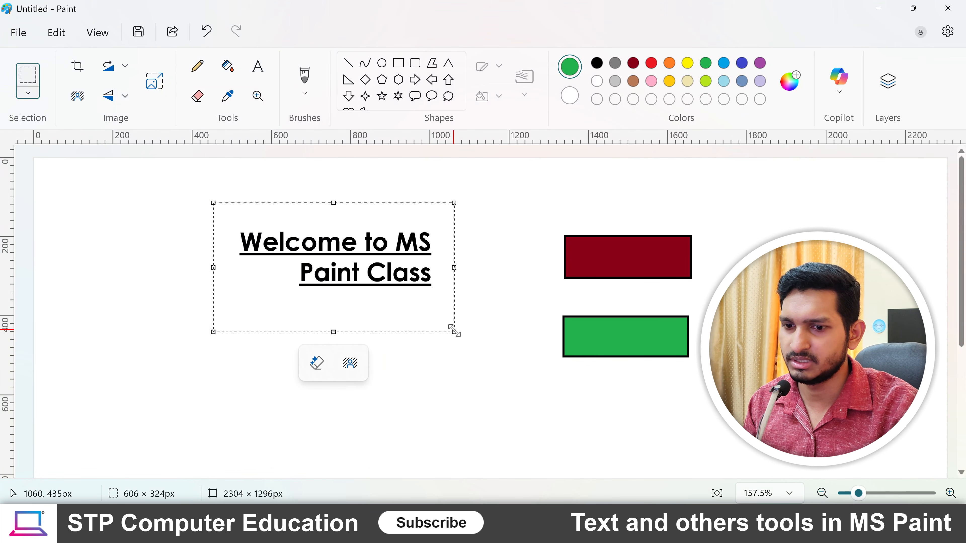
pyautogui.press('Delete')
# Step: Create a text box about 666 × 272 px in the cleared area and enter "welcome to ms paint" in green
pyautogui.click(227, 66)
pyautogui.click(257, 66)
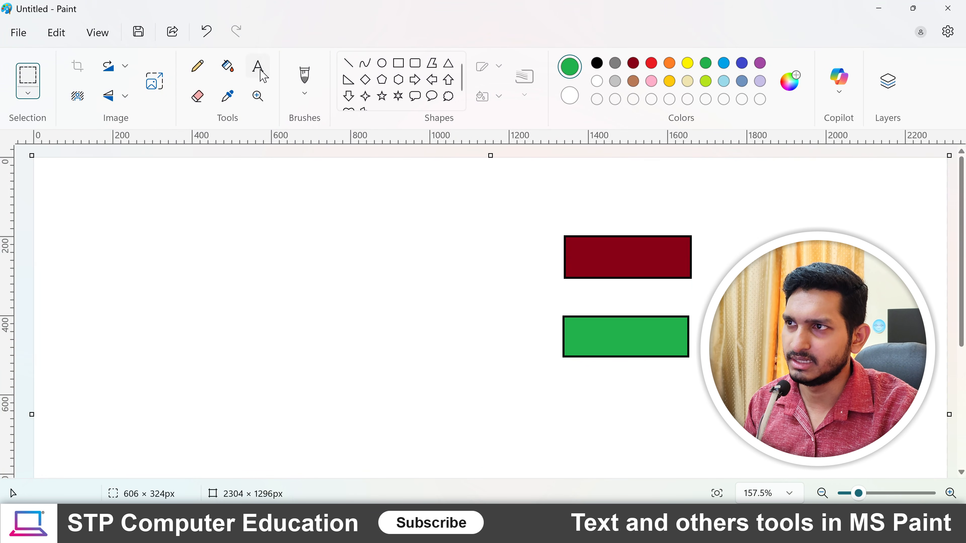
pyautogui.moveTo(184, 215); pyautogui.dragTo(448, 323)
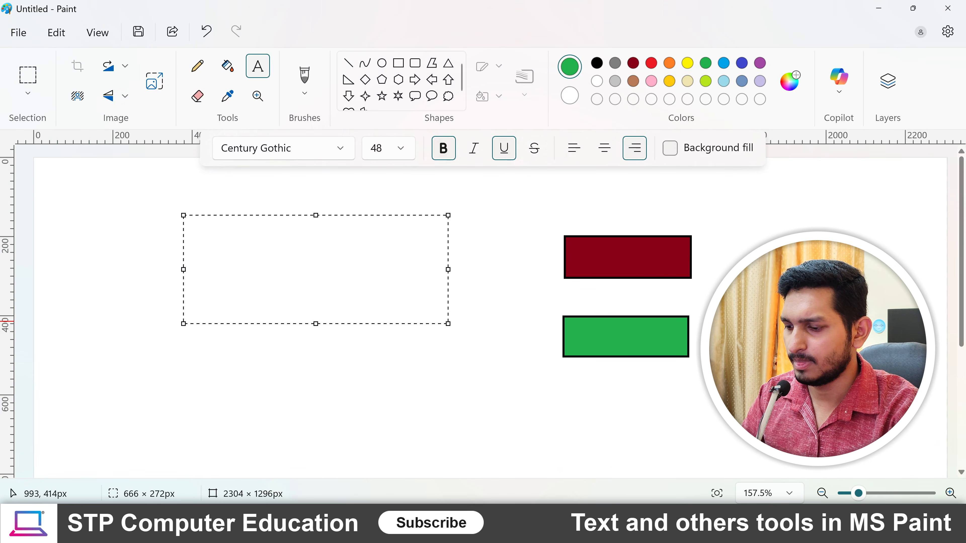
pyautogui.write('wekci')
pyautogui.press('BackSpace')
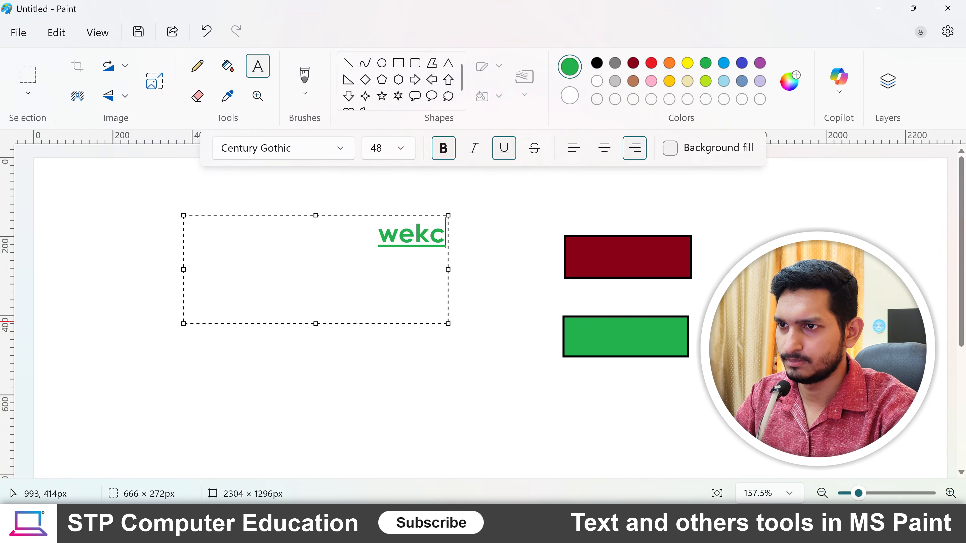
pyautogui.press('BackSpace')
pyautogui.press('BackSpace')
pyautogui.write('lcom')
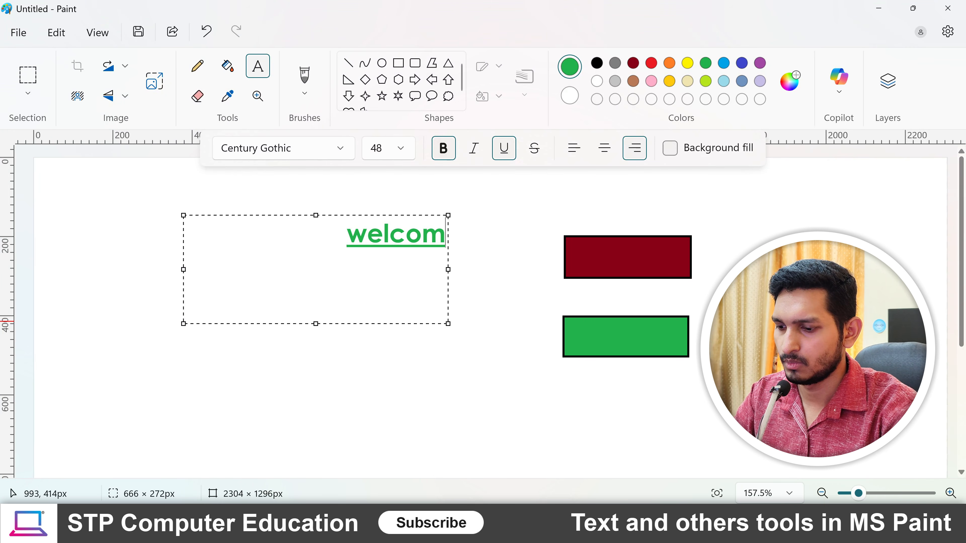
pyautogui.write('e to ms paint')
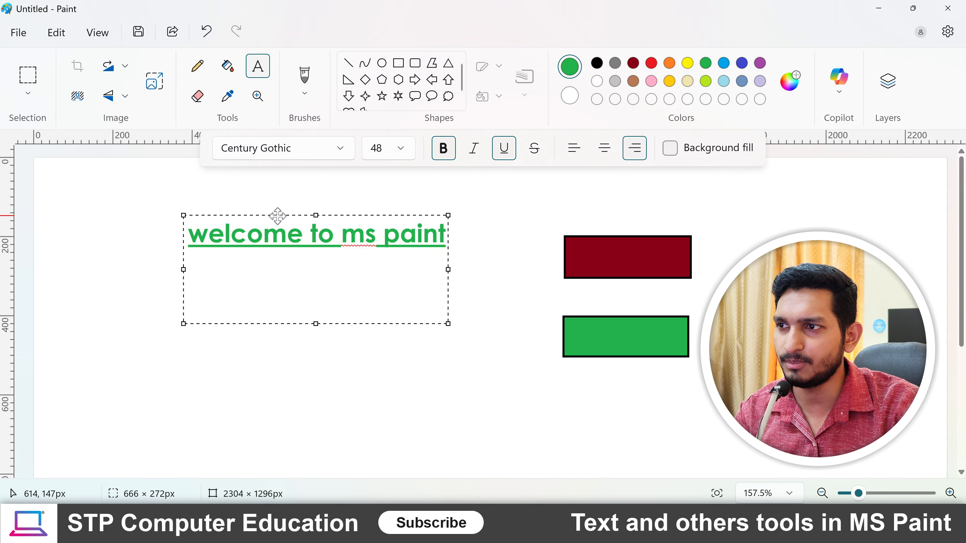
# Step: Move the text over the rectangles, try background fill on and off, and move the text back to the empty area
pyautogui.moveTo(278, 216)
pyautogui.mouseDown()
pyautogui.moveTo(269, 249)
pyautogui.moveTo(364, 244)
pyautogui.moveTo(249, 263)
pyautogui.moveTo(425, 297)
pyautogui.moveTo(500, 300)
pyautogui.moveTo(570, 257)
pyautogui.moveTo(598, 221)
pyautogui.moveTo(597, 243)
pyautogui.moveTo(453, 230)
pyautogui.moveTo(635, 232)
pyautogui.moveTo(545, 232)
pyautogui.moveTo(560, 233)
pyautogui.mouseUp()
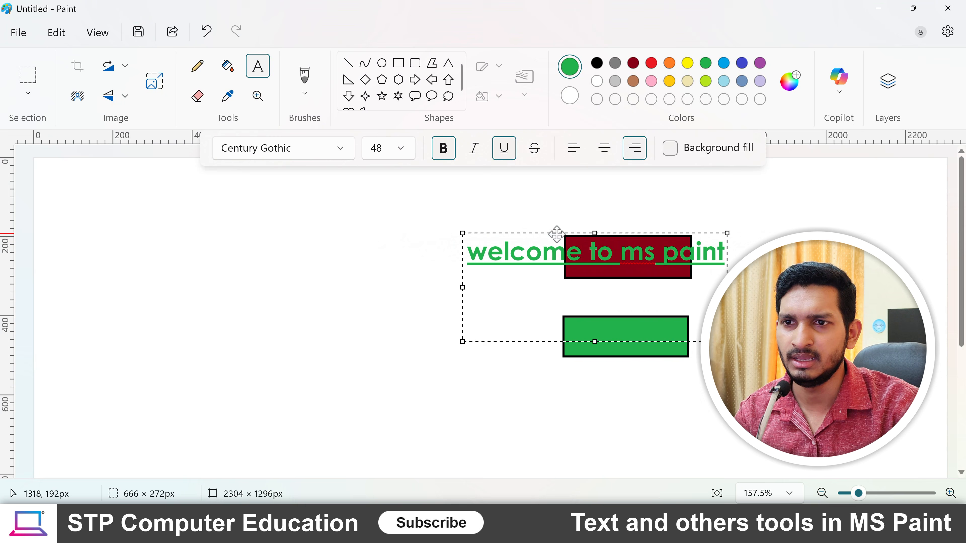
pyautogui.click(670, 148)
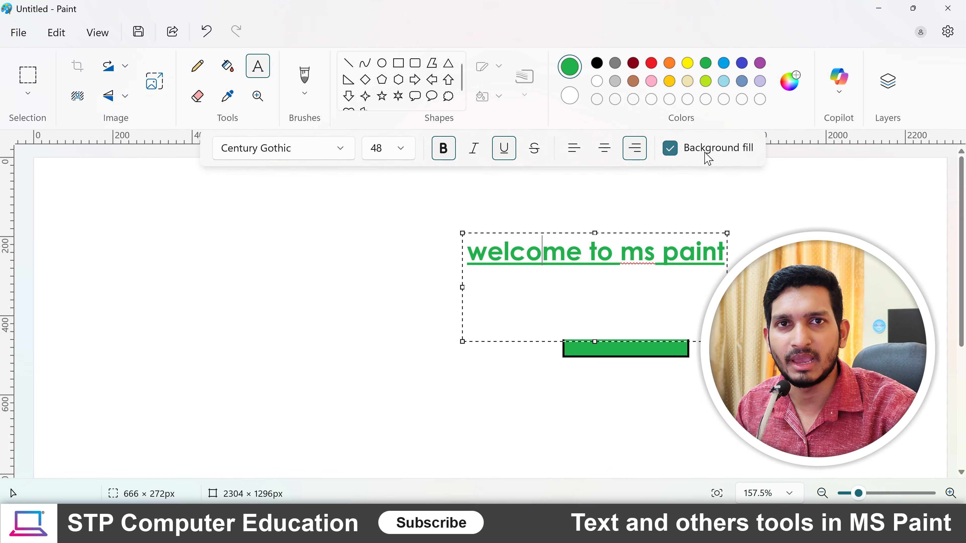
pyautogui.click(673, 151)
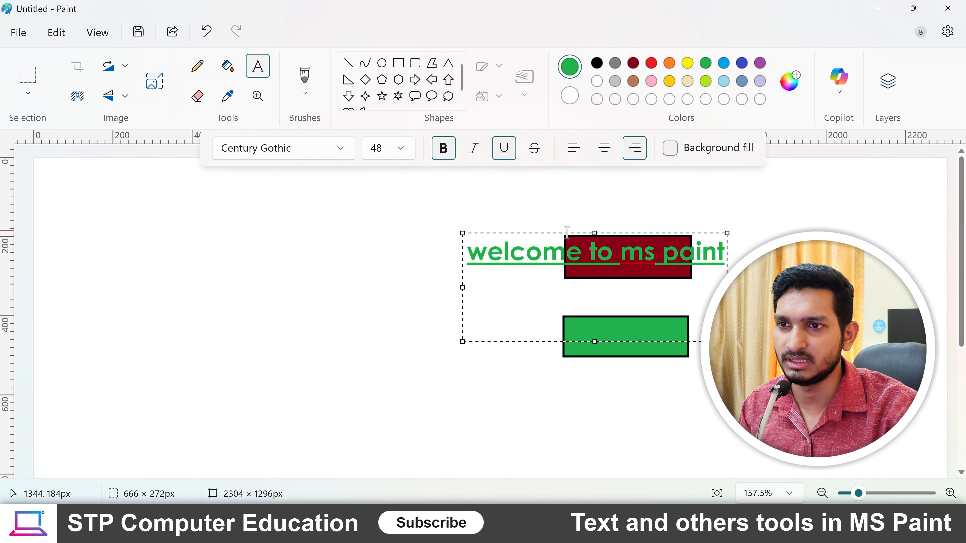
pyautogui.moveTo(570, 232)
pyautogui.mouseDown()
pyautogui.moveTo(680, 233)
pyautogui.moveTo(333, 233)
pyautogui.mouseUp()
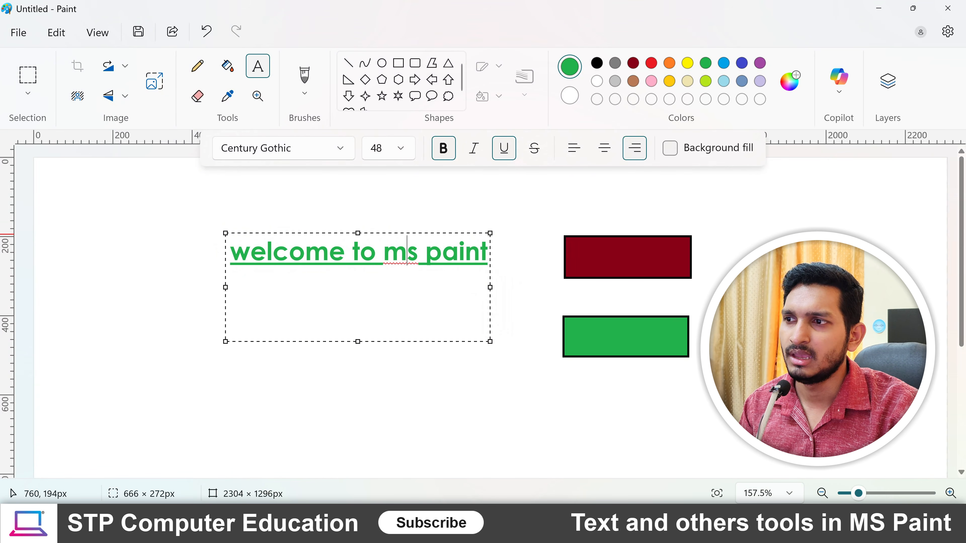
# Step: Select the whole "welcome to ms paint" text and recolour it, trying blue before choosing brown
pyautogui.press('Home')
pyautogui.hotkey('shift', 'Right')
pyautogui.hotkey('shift', 'Right')
pyautogui.hotkey('shift', 'Right')
pyautogui.hotkey('shift', 'Right')
pyautogui.hotkey('shift', 'Right')
pyautogui.hotkey('shift', 'Right')
pyautogui.hotkey('shift', 'Right')
pyautogui.hotkey('shift', 'Right')
pyautogui.hotkey('shift', 'Right')
pyautogui.hotkey('shift', 'Right')
pyautogui.hotkey('shift', 'Right')
pyautogui.hotkey('shift', 'Right')
pyautogui.hotkey('shift', 'Right')
pyautogui.hotkey('shift', 'Right')
pyautogui.hotkey('shift', 'Right')
pyautogui.hotkey('shift', 'Right')
pyautogui.hotkey('shift', 'Right')
pyautogui.hotkey('shift', 'Right')
pyautogui.hotkey('shift', 'Right')
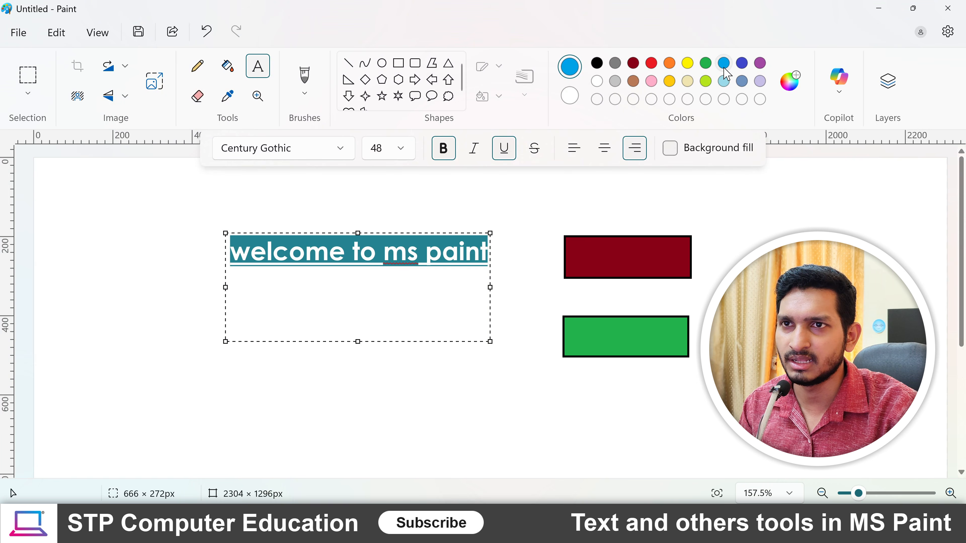
pyautogui.click(384, 252)
pyautogui.hotkey('ctrl', 'a')
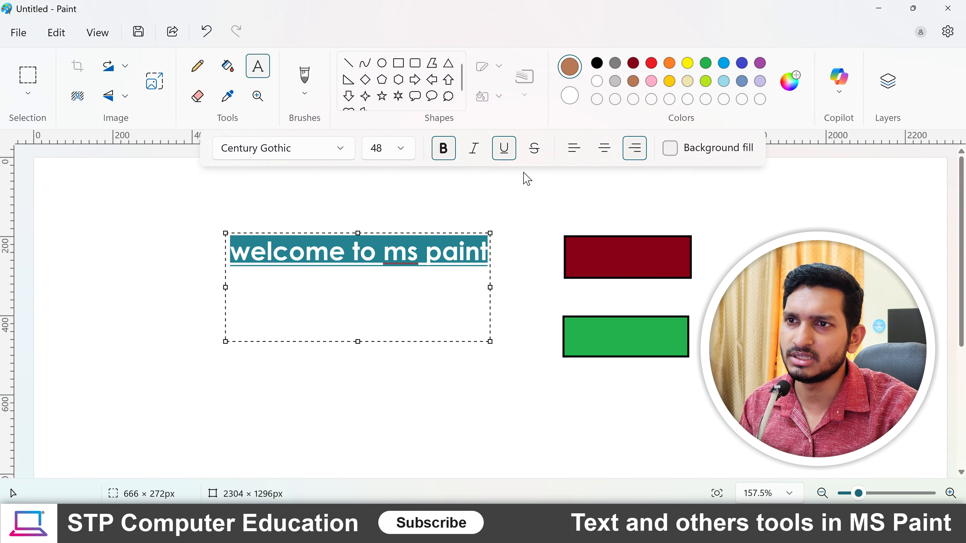
# Step: Remove bold from the selected text and change its font to Franklin Gothic
pyautogui.click(445, 155)
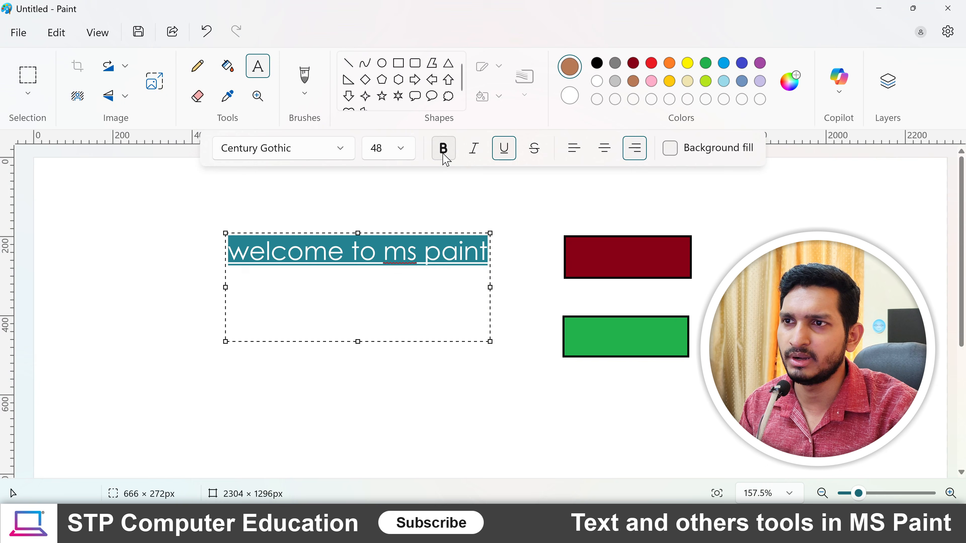
pyautogui.click(339, 149)
pyautogui.scroll(-5, 323, 198)
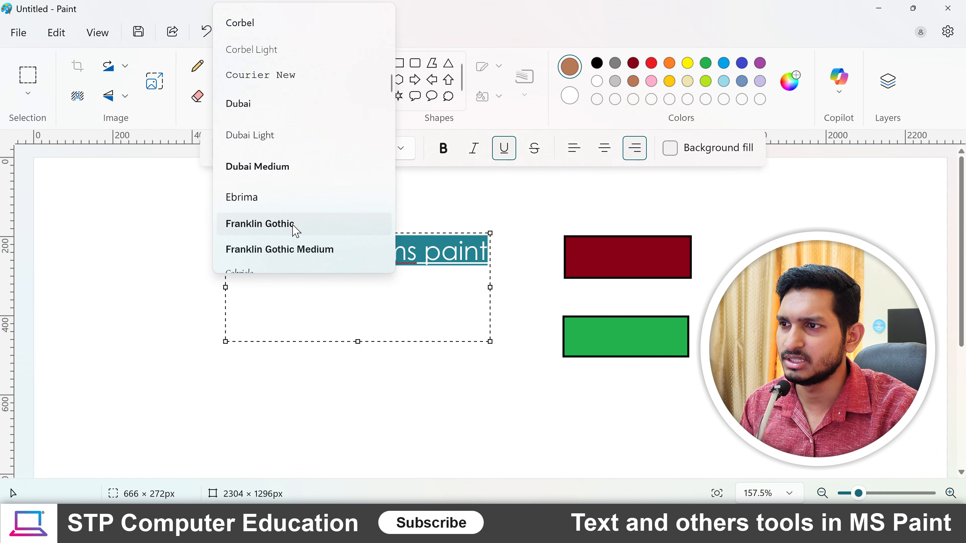
pyautogui.click(293, 225)
pyautogui.click(358, 249)
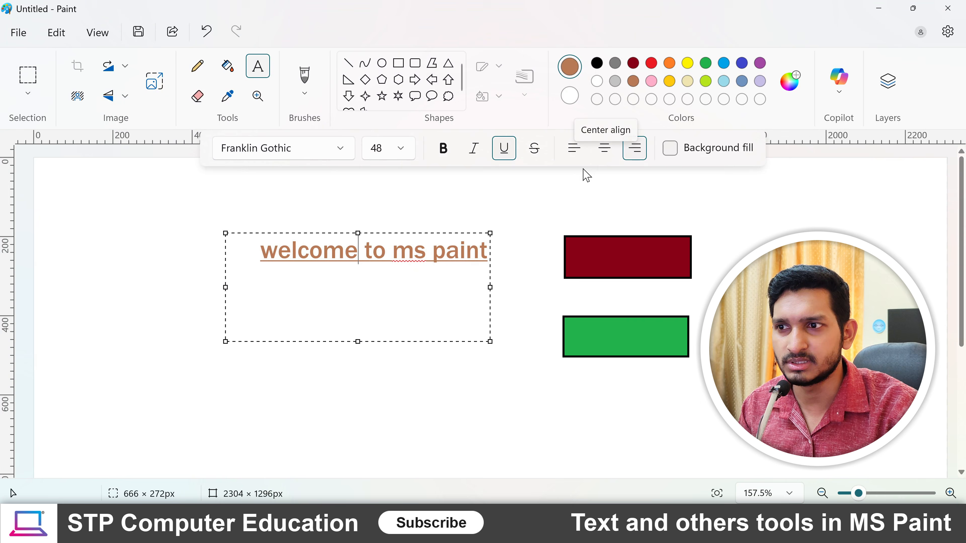
# Step: Shrink the text box to about 586 × 128 px and place the text between the two filled rectangles
pyautogui.moveTo(357, 342); pyautogui.dragTo(342, 278)
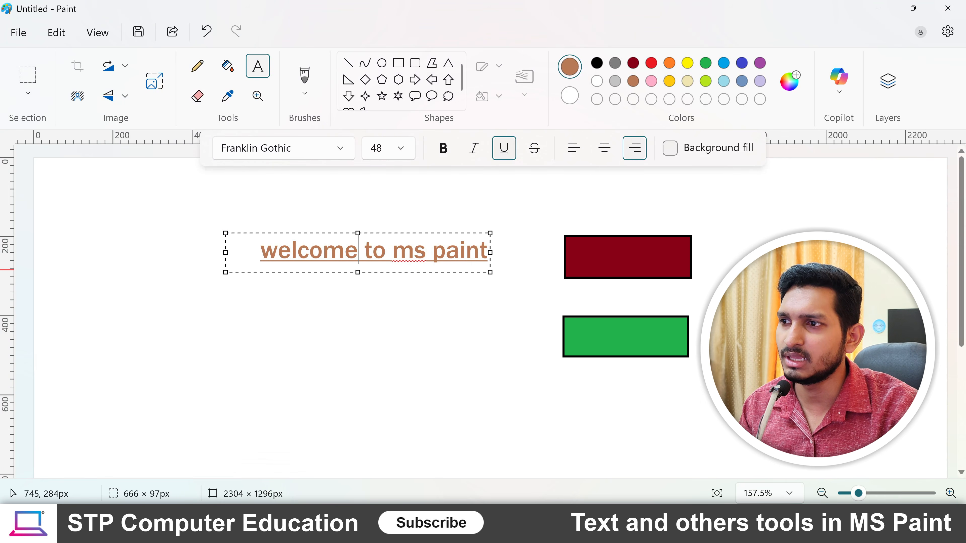
pyautogui.moveTo(225, 252); pyautogui.dragTo(254, 255)
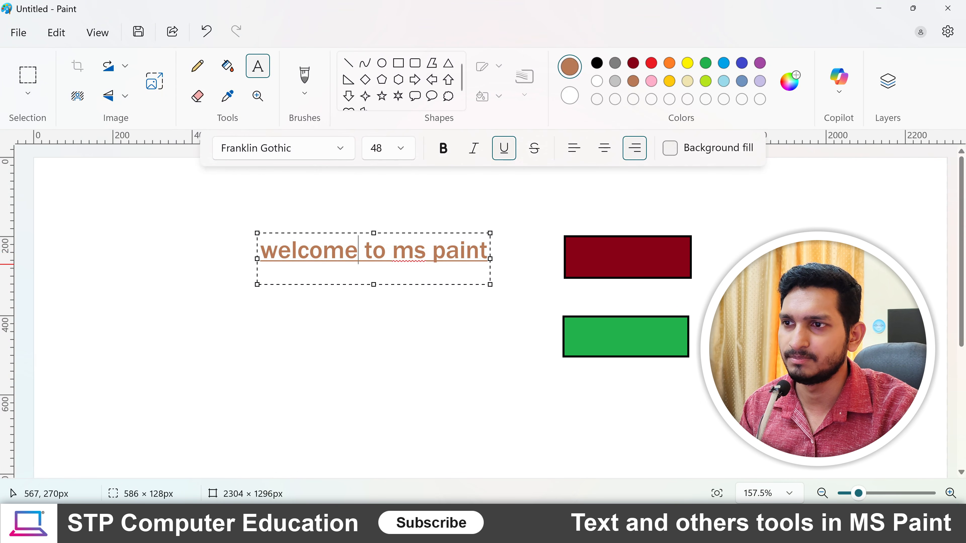
pyautogui.moveTo(403, 232); pyautogui.dragTo(659, 280)
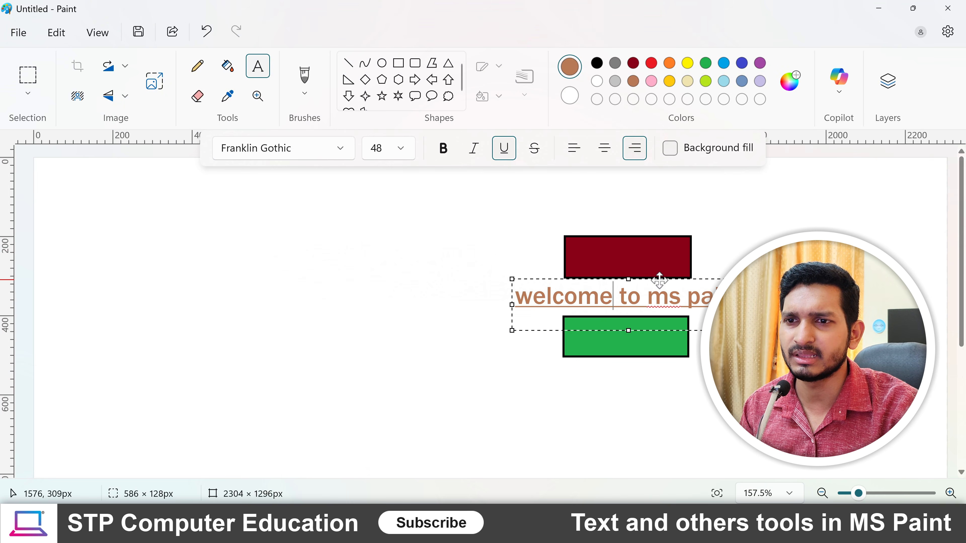
pyautogui.click(769, 256)
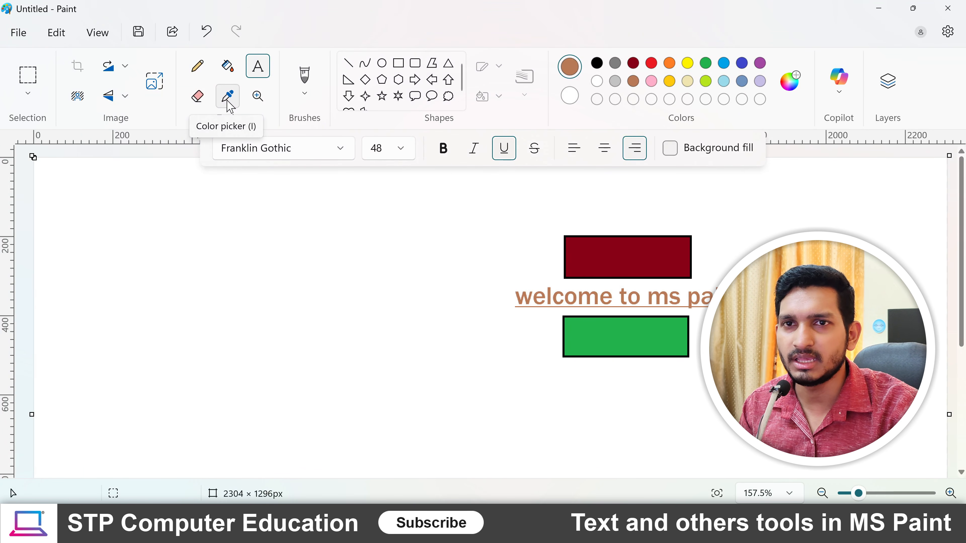
# Step: Draw a rounded rectangle about 318 × 257 px with a black outline in the empty area left of the text
pyautogui.click(415, 63)
pyautogui.moveTo(286, 238); pyautogui.dragTo(413, 340)
pyautogui.click(601, 78)
pyautogui.click(597, 63)
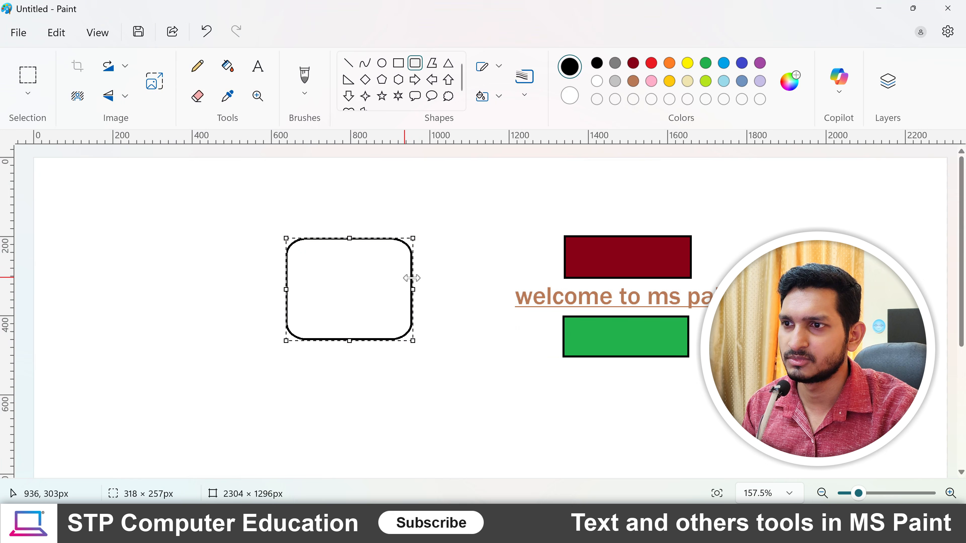
pyautogui.click(439, 226)
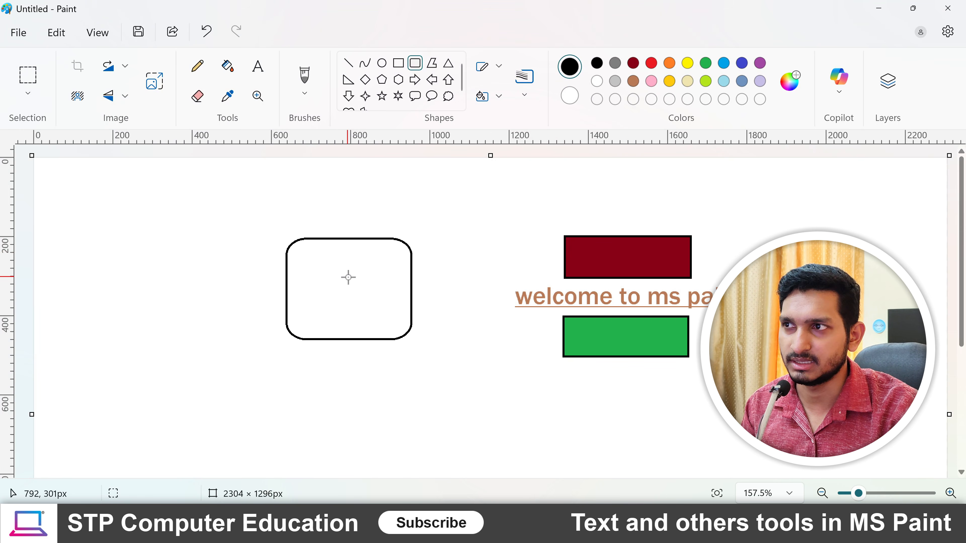
# Step: Sample the dark red from the upper rectangle with the Color picker and fill the rounded rectangle with it
pyautogui.click(229, 101)
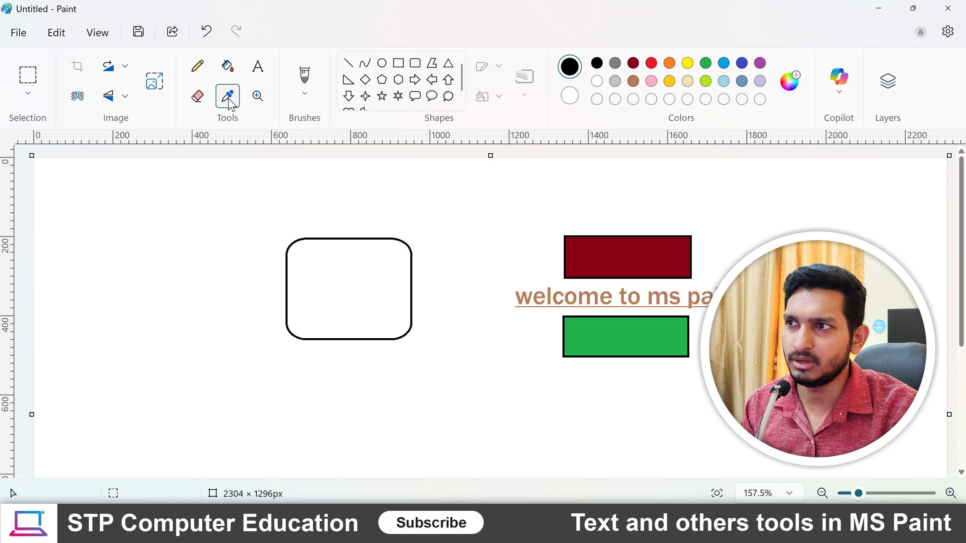
pyautogui.click(621, 255)
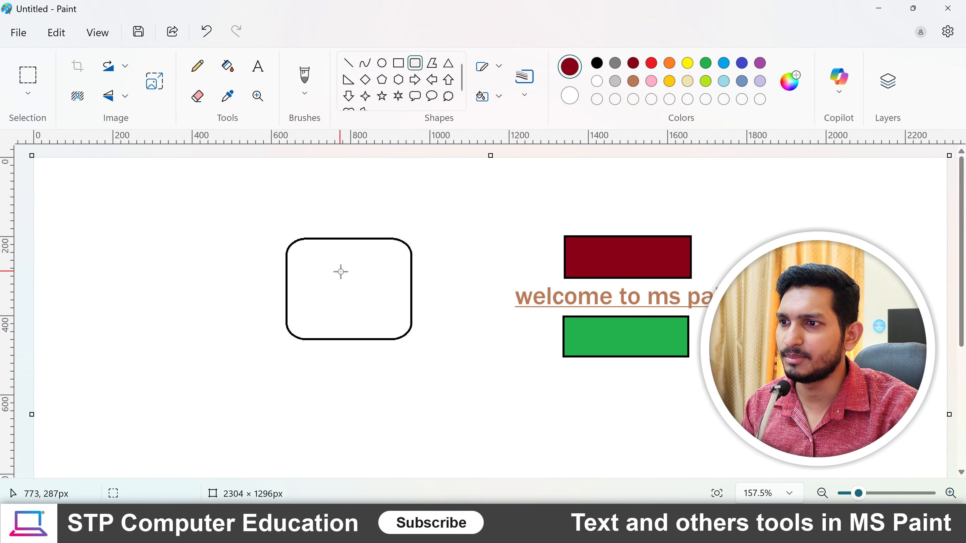
pyautogui.click(228, 67)
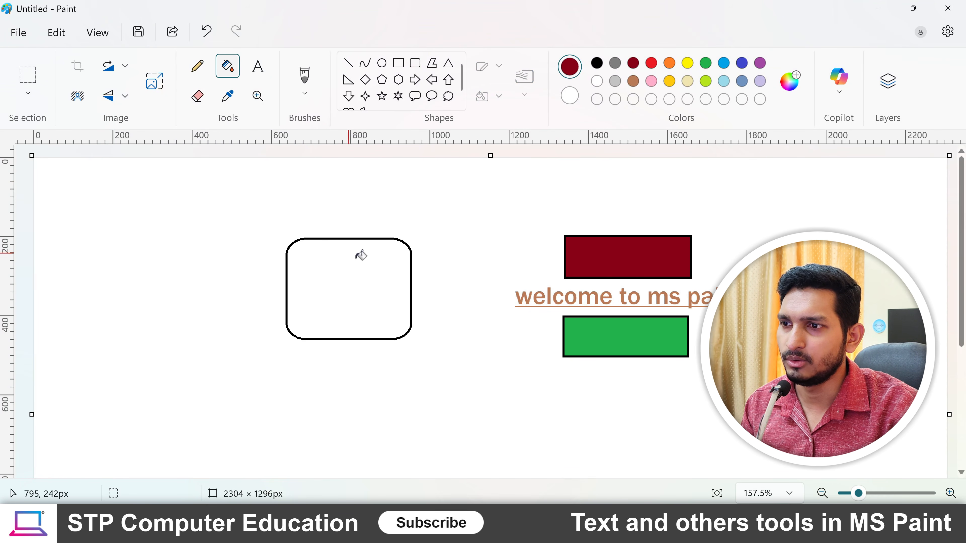
pyautogui.click(354, 269)
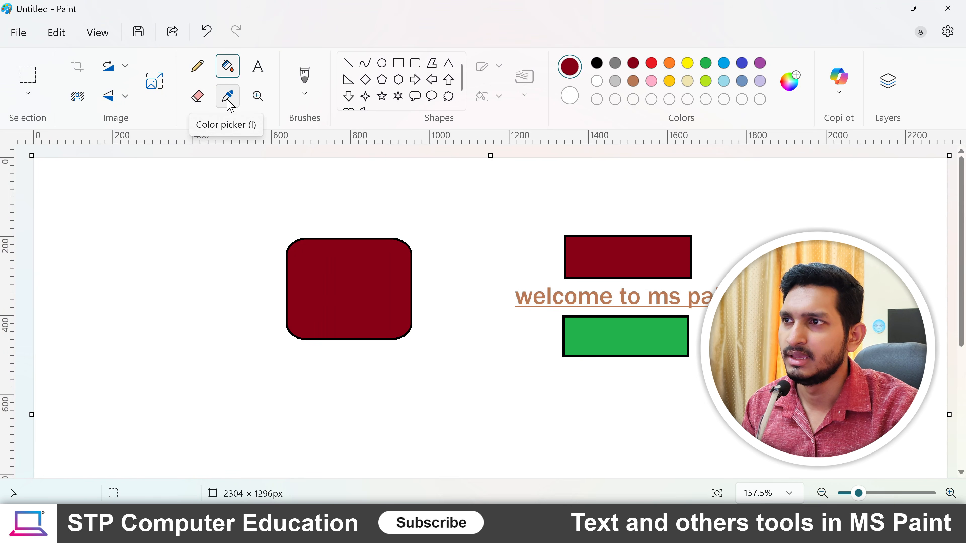
# Step: Enlarge the Eraser and rub out the filled rounded rectangle completely
pyautogui.click(197, 96)
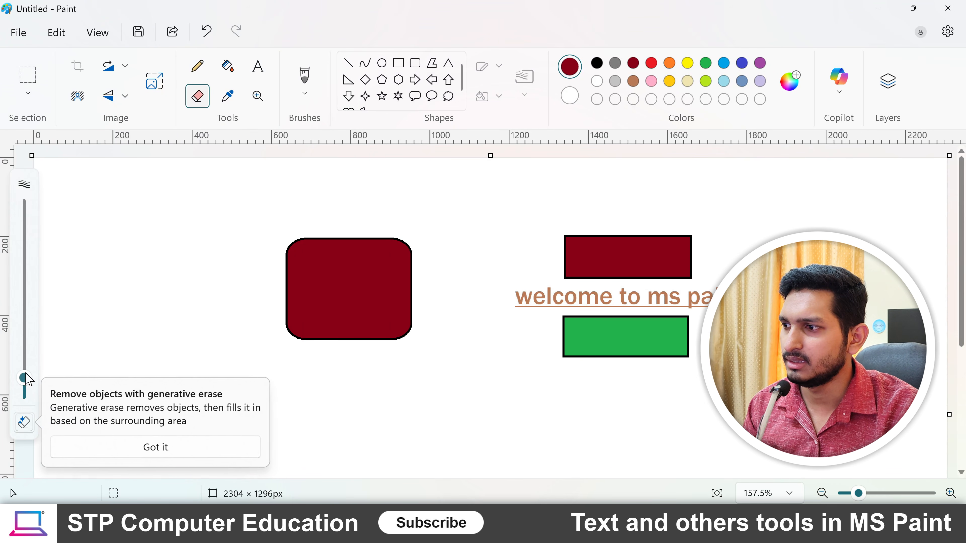
pyautogui.moveTo(26, 379); pyautogui.dragTo(40, 268)
pyautogui.moveTo(276, 323)
pyautogui.mouseDown()
pyautogui.moveTo(297, 260)
pyautogui.moveTo(407, 267)
pyautogui.moveTo(418, 318)
pyautogui.moveTo(316, 327)
pyautogui.mouseUp()
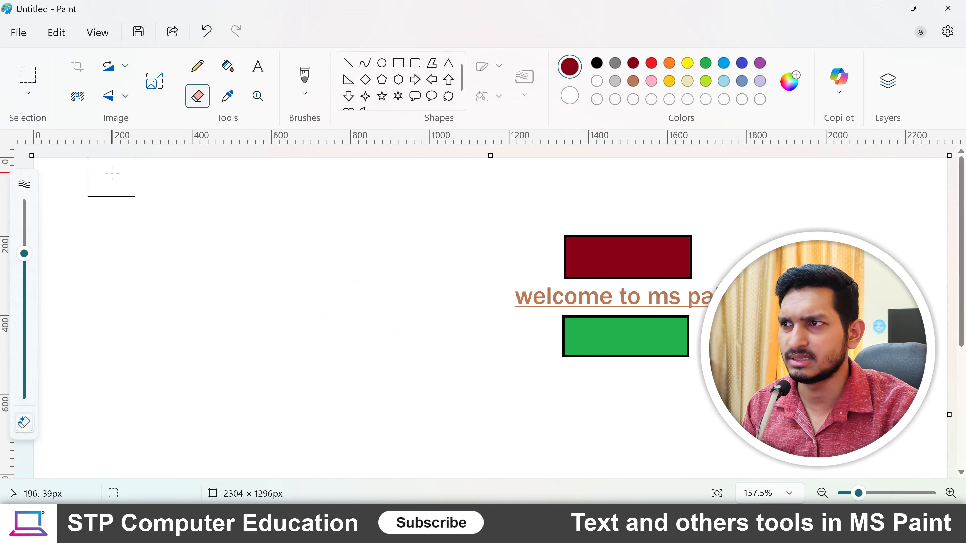
# Step: Draw two adjoining mountain outlines with the thin dark red Pencil across the empty area beside the rectangles
pyautogui.click(200, 72)
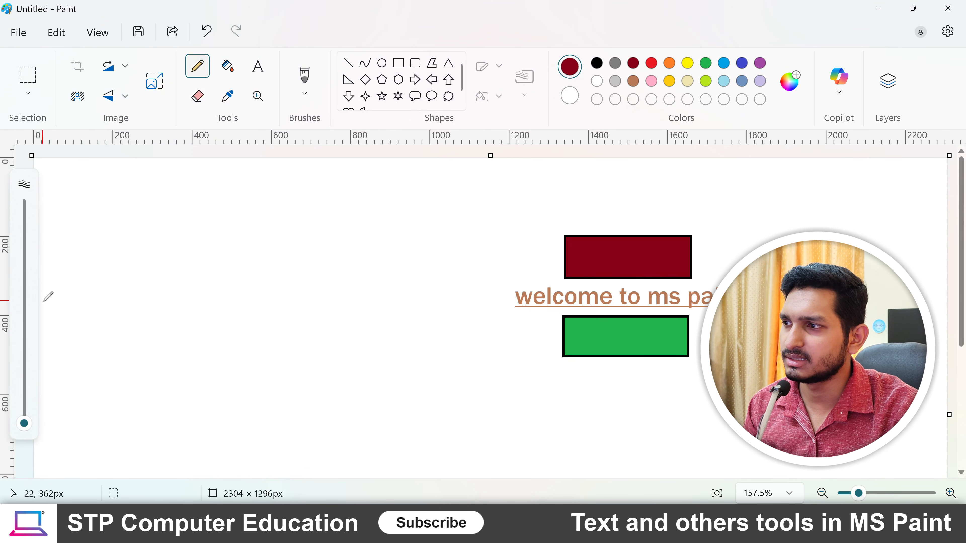
pyautogui.moveTo(42, 304)
pyautogui.mouseDown()
pyautogui.moveTo(126, 258)
pyautogui.moveTo(168, 207)
pyautogui.moveTo(171, 180)
pyautogui.moveTo(272, 277)
pyautogui.moveTo(344, 322)
pyautogui.mouseUp()
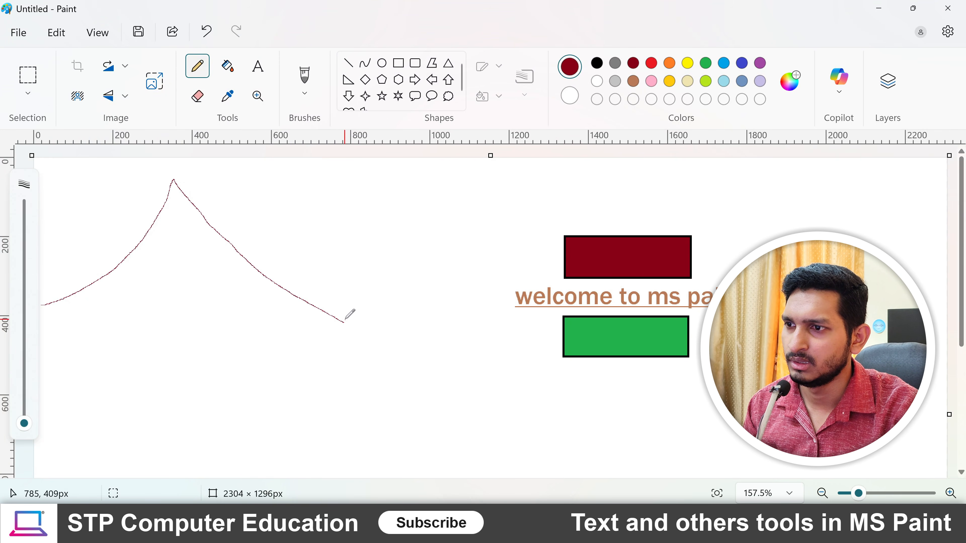
pyautogui.moveTo(293, 295)
pyautogui.mouseDown()
pyautogui.moveTo(387, 226)
pyautogui.moveTo(416, 183)
pyautogui.moveTo(469, 232)
pyautogui.moveTo(600, 293)
pyautogui.mouseUp()
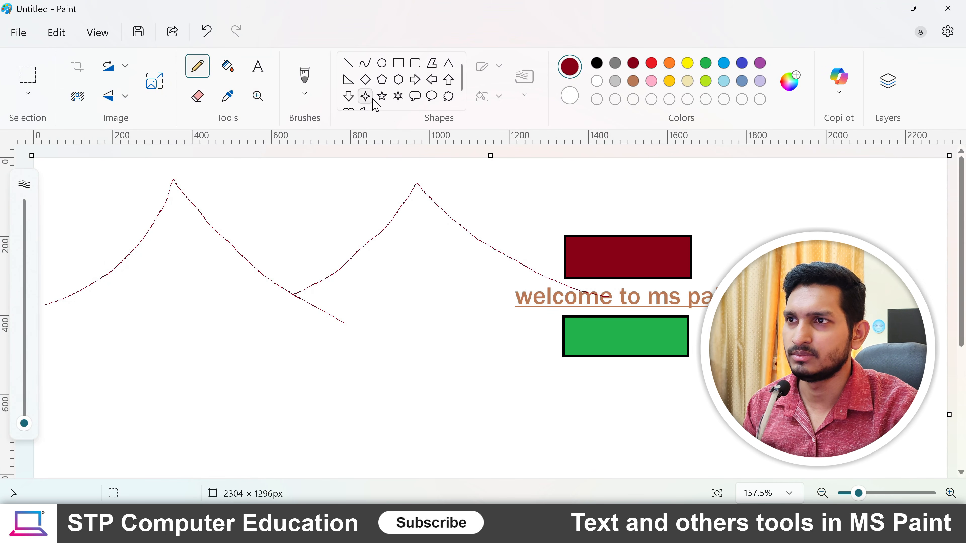
# Step: Sketch a rising sun in the valley between the two mountains, with a curved top edge and four rays
pyautogui.moveTo(286, 211)
pyautogui.mouseDown()
pyautogui.moveTo(266, 223)
pyautogui.moveTo(279, 252)
pyautogui.moveTo(318, 253)
pyautogui.moveTo(329, 241)
pyautogui.moveTo(332, 201)
pyautogui.moveTo(282, 190)
pyautogui.moveTo(259, 209)
pyautogui.moveTo(268, 240)
pyautogui.mouseUp()
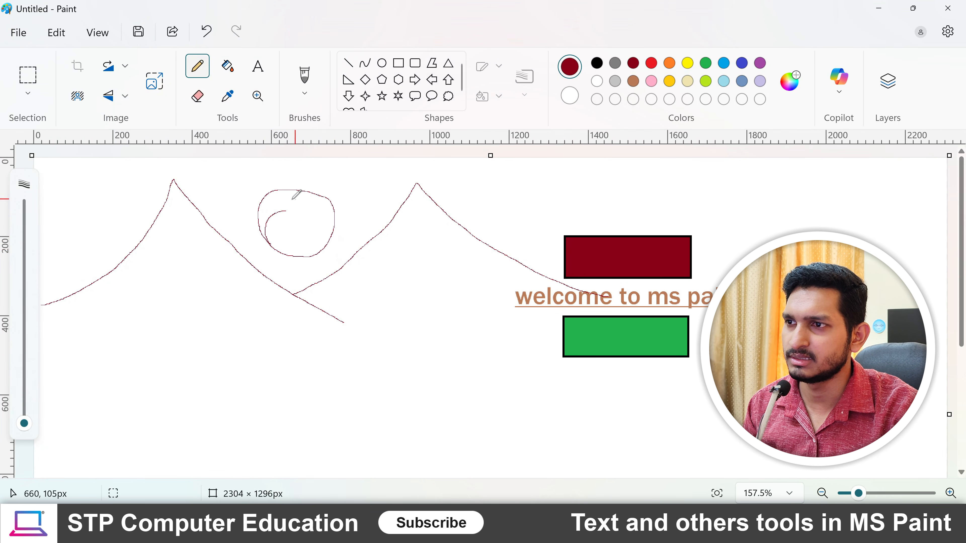
pyautogui.hotkey('ctrl', 'z')
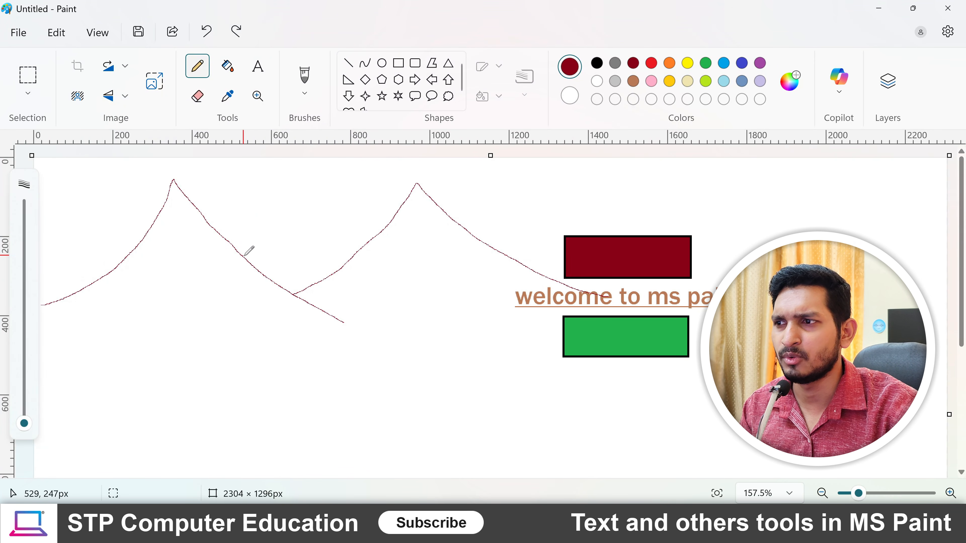
pyautogui.moveTo(243, 257); pyautogui.dragTo(332, 260)
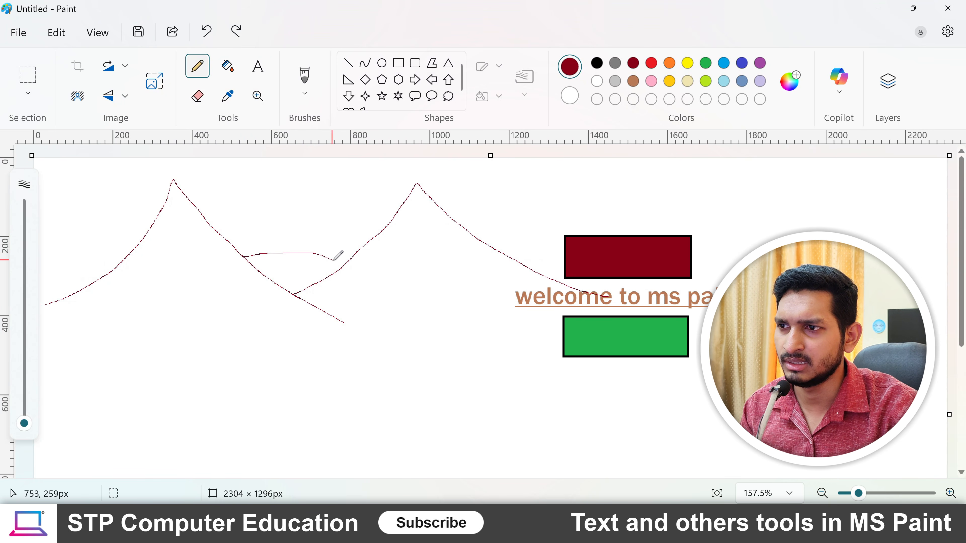
pyautogui.moveTo(258, 253); pyautogui.dragTo(254, 211)
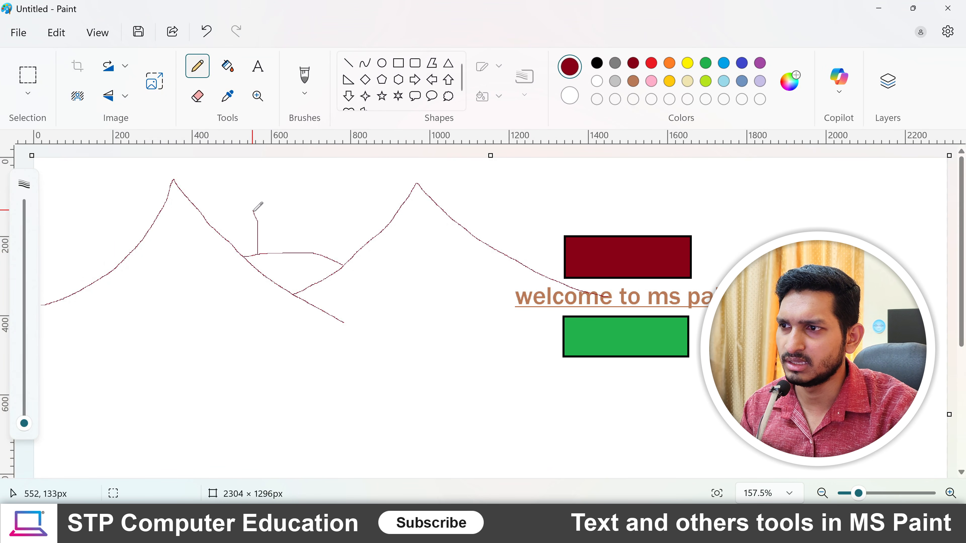
pyautogui.moveTo(275, 254)
pyautogui.mouseDown()
pyautogui.moveTo(284, 225)
pyautogui.moveTo(320, 224)
pyautogui.mouseUp()
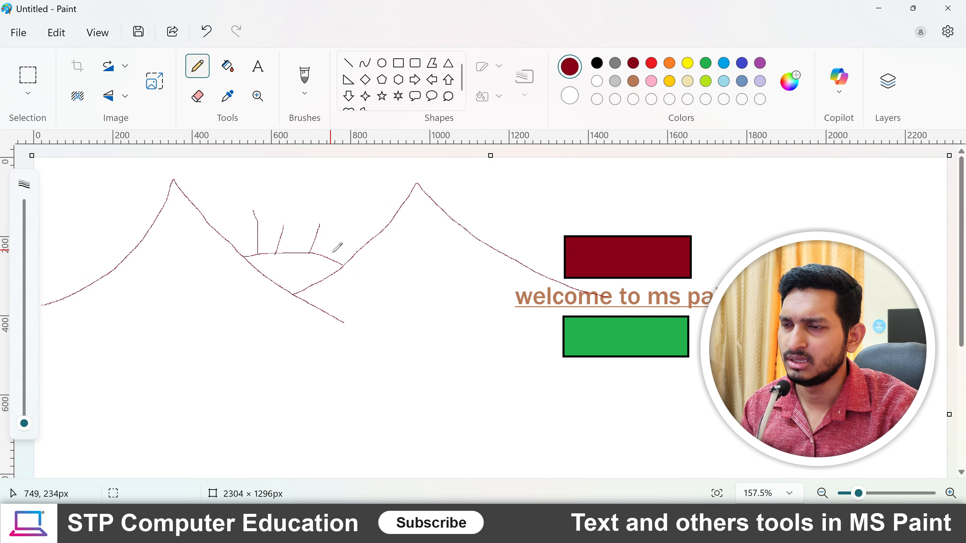
pyautogui.moveTo(333, 259); pyautogui.dragTo(367, 229)
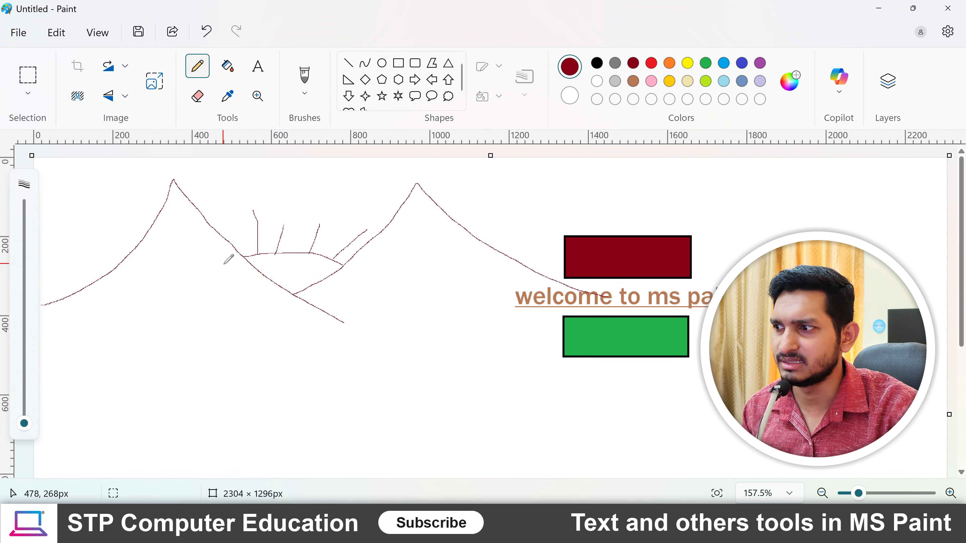
# Step: Thicken the Pencil and draw a dark red pair of mountains below the thin ones, with a black mountain line beneath
pyautogui.moveTo(24, 423)
pyautogui.mouseDown()
pyautogui.moveTo(25, 321)
pyautogui.moveTo(42, 354)
pyautogui.moveTo(43, 404)
pyautogui.moveTo(33, 258)
pyautogui.moveTo(35, 362)
pyautogui.moveTo(63, 375)
pyautogui.mouseUp()
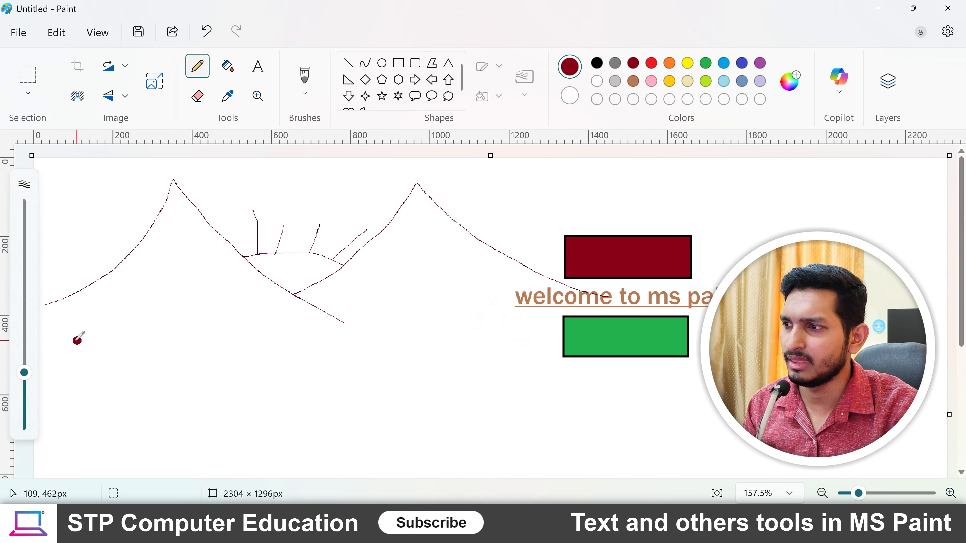
pyautogui.moveTo(42, 335)
pyautogui.mouseDown()
pyautogui.moveTo(119, 311)
pyautogui.moveTo(157, 272)
pyautogui.mouseUp()
pyautogui.moveTo(179, 240)
pyautogui.mouseDown()
pyautogui.moveTo(192, 273)
pyautogui.moveTo(233, 310)
pyautogui.moveTo(293, 337)
pyautogui.moveTo(371, 355)
pyautogui.moveTo(362, 354)
pyautogui.moveTo(429, 236)
pyautogui.moveTo(515, 358)
pyautogui.mouseUp()
pyautogui.click(597, 63)
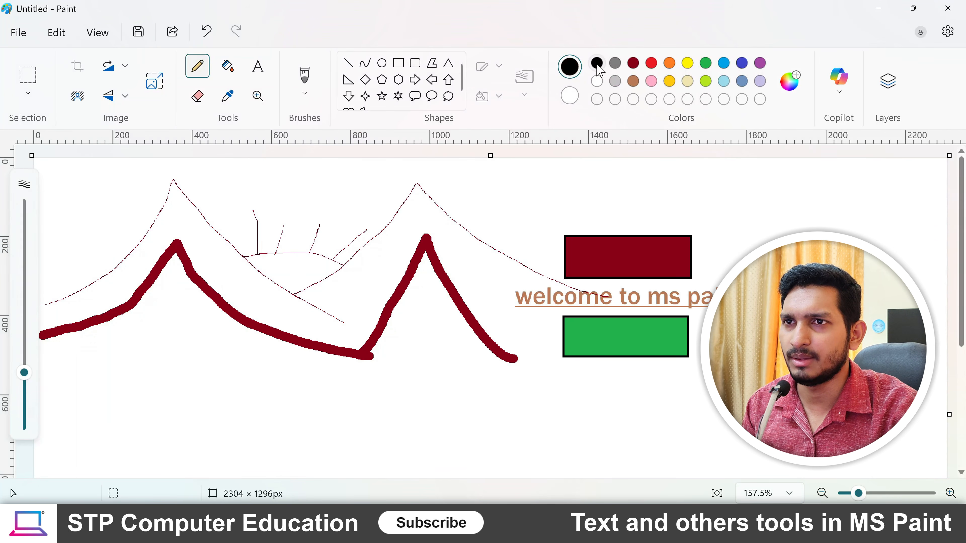
pyautogui.moveTo(97, 376)
pyautogui.mouseDown()
pyautogui.moveTo(171, 325)
pyautogui.moveTo(210, 356)
pyautogui.moveTo(307, 384)
pyautogui.moveTo(411, 381)
pyautogui.mouseUp()
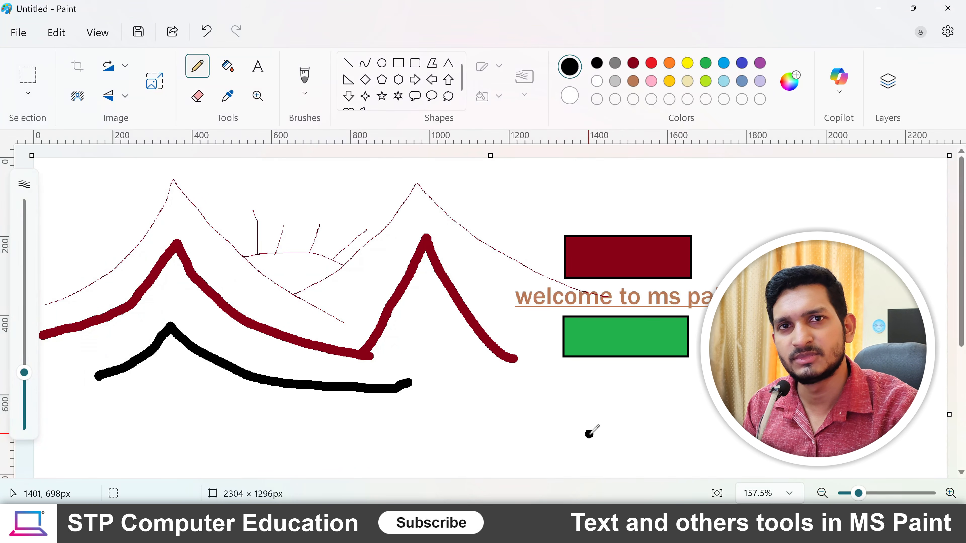
# Step: Select everything on the canvas and delete it
pyautogui.hotkey('ctrl', 'a')
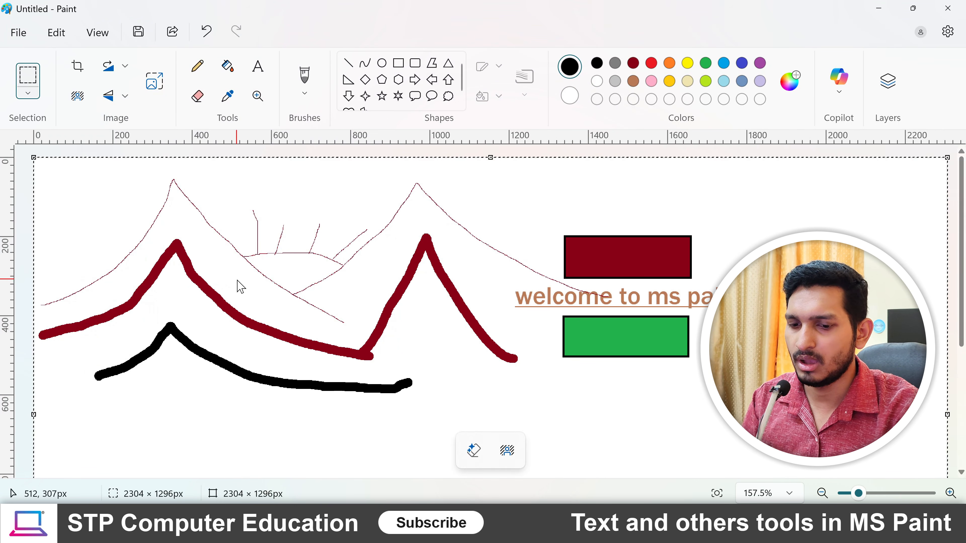
pyautogui.press('Delete')
pyautogui.click(207, 78)
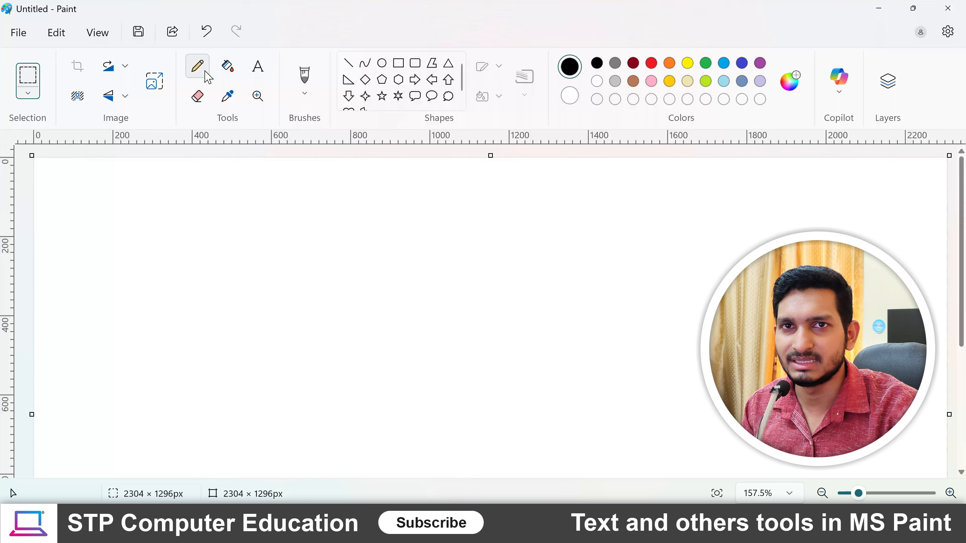
pyautogui.click(202, 105)
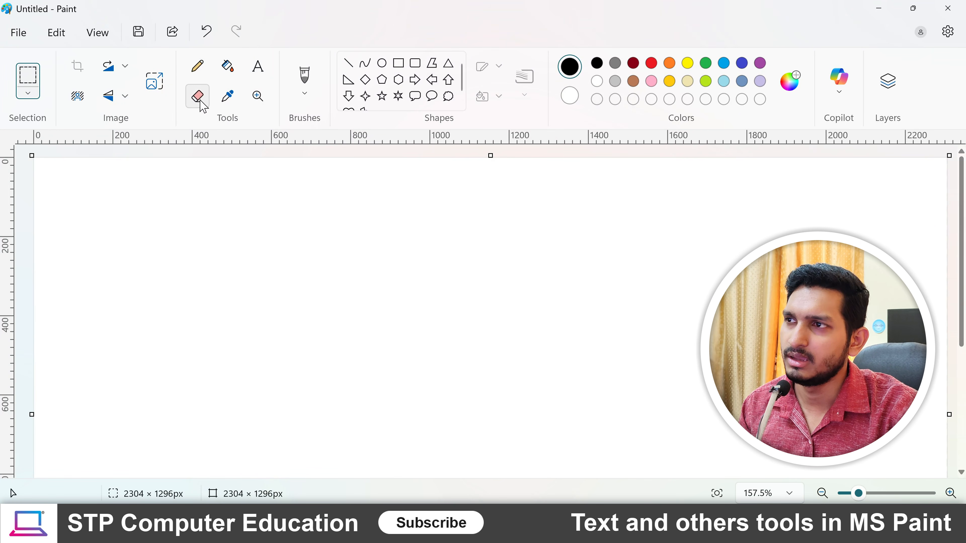
pyautogui.click(228, 99)
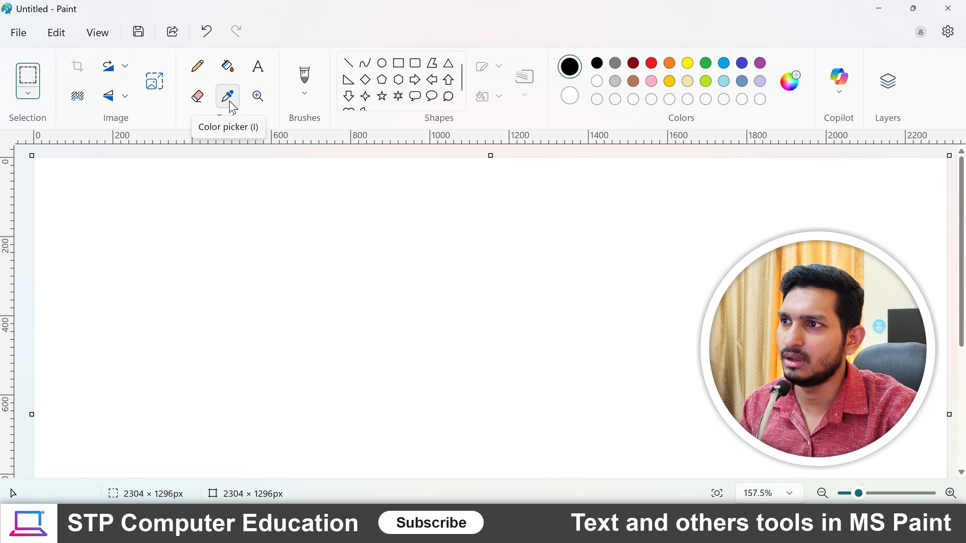
# Step: Inspect the blank canvas with the Magnifier, zooming in as far as 800%, out to 62%, and back to 132.5%
pyautogui.click(262, 101)
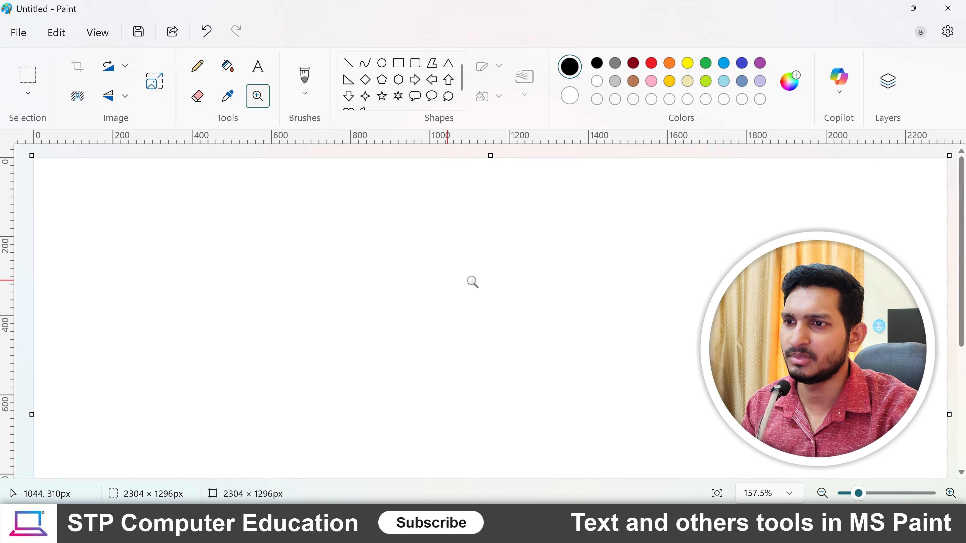
pyautogui.click(455, 290)
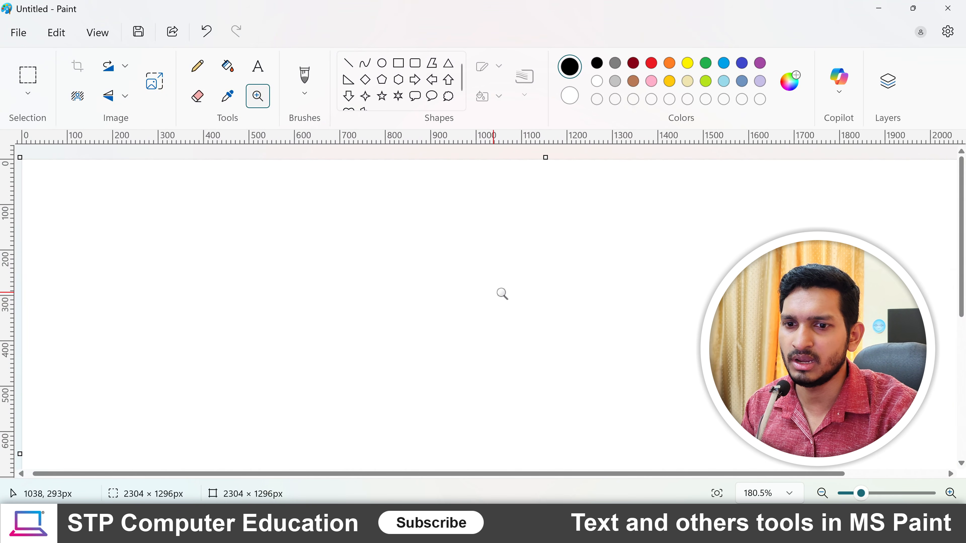
pyautogui.click(529, 268)
pyautogui.click(529, 269)
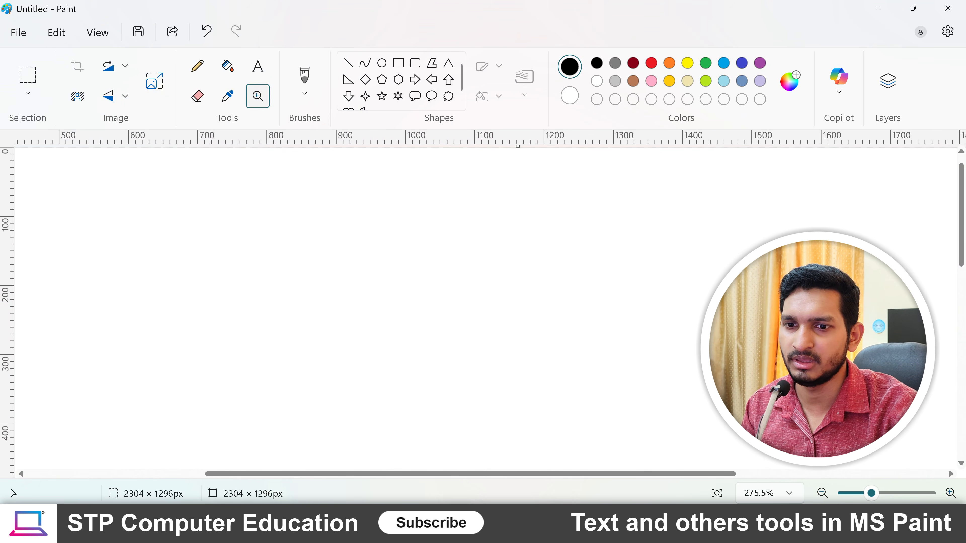
pyautogui.click(519, 304)
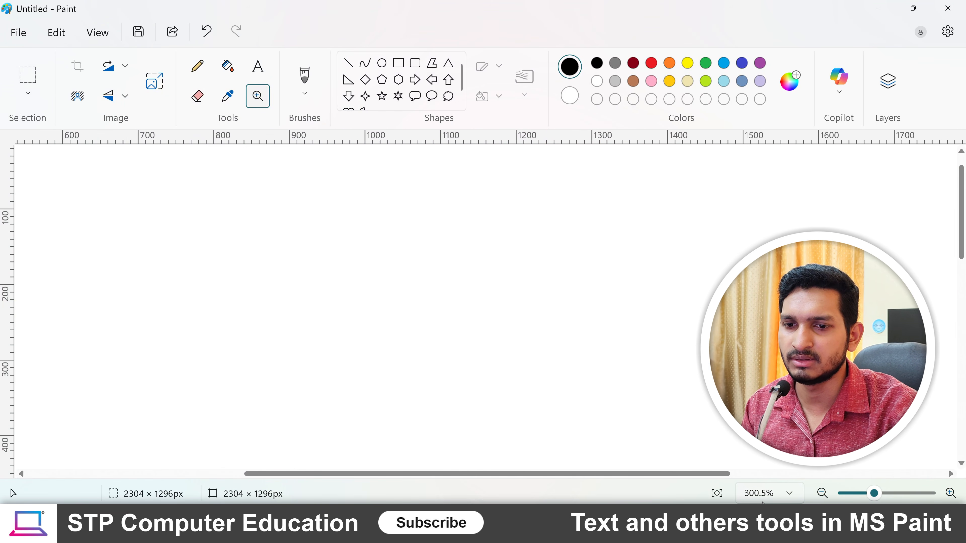
pyautogui.click(455, 274)
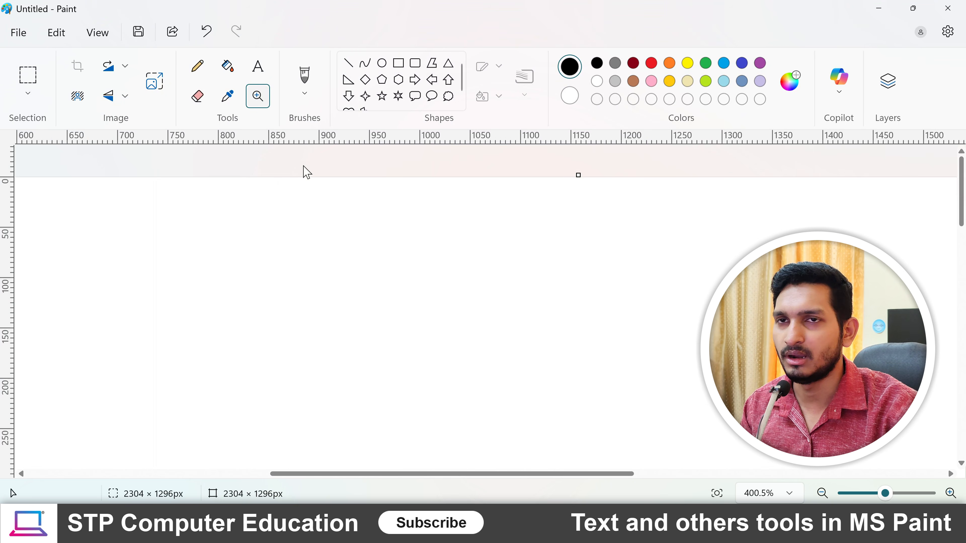
pyautogui.rightClick(307, 179)
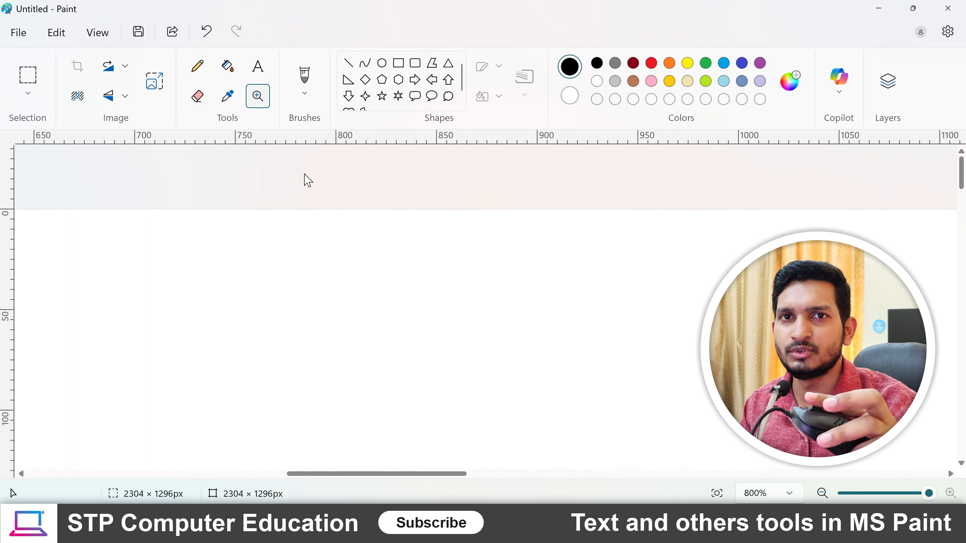
pyautogui.scroll(-7, 304, 174)
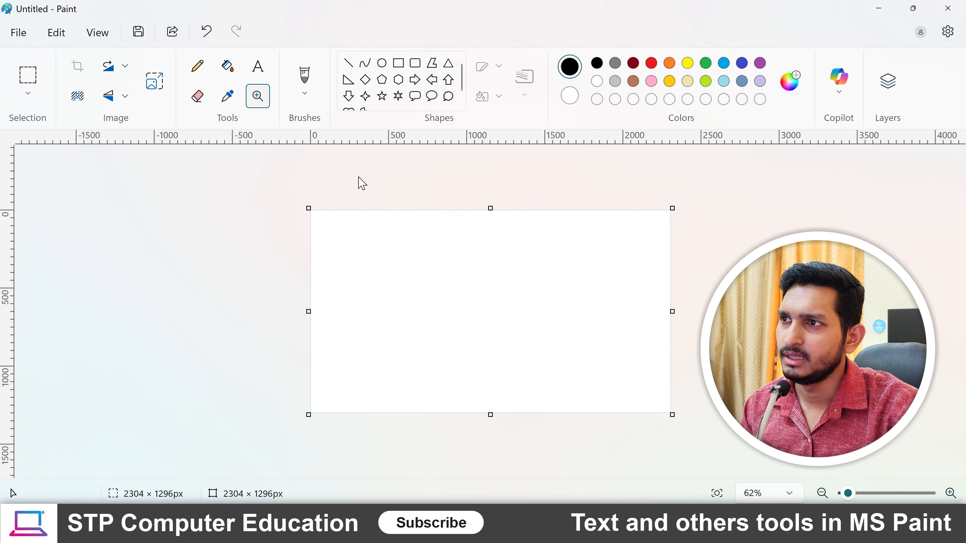
pyautogui.click(409, 266)
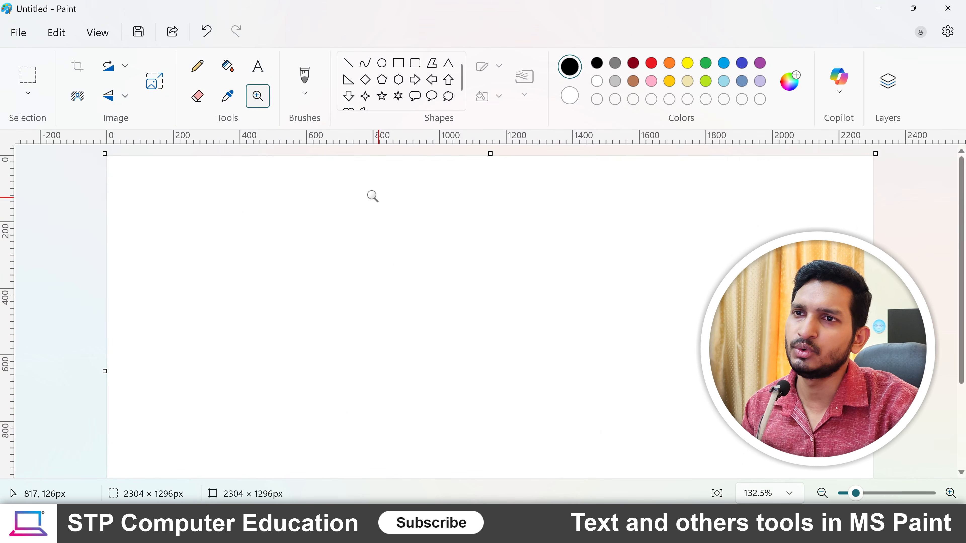
# Step: Handwrite a first name in light blue across the upper part of the canvas with a thickened Calligraphy brush
pyautogui.click(307, 95)
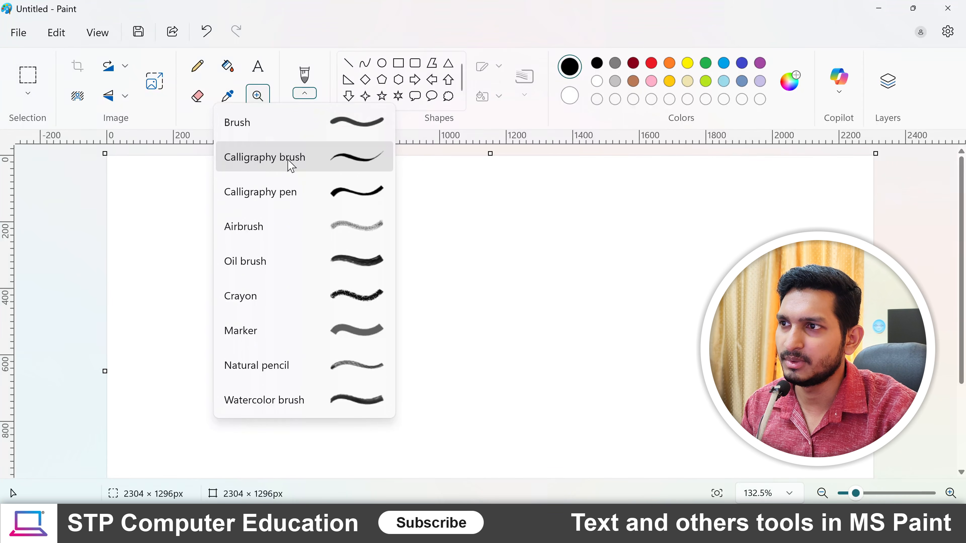
pyautogui.click(295, 166)
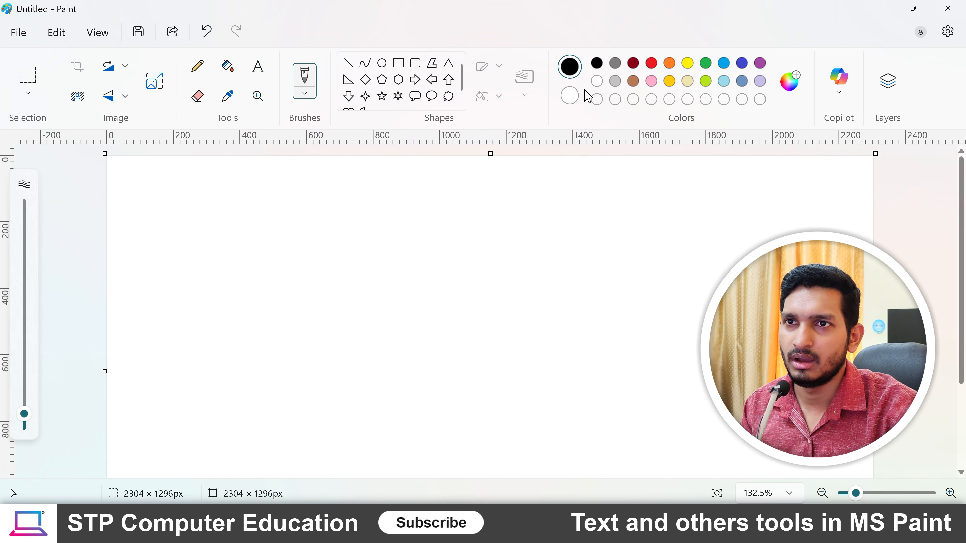
pyautogui.click(724, 63)
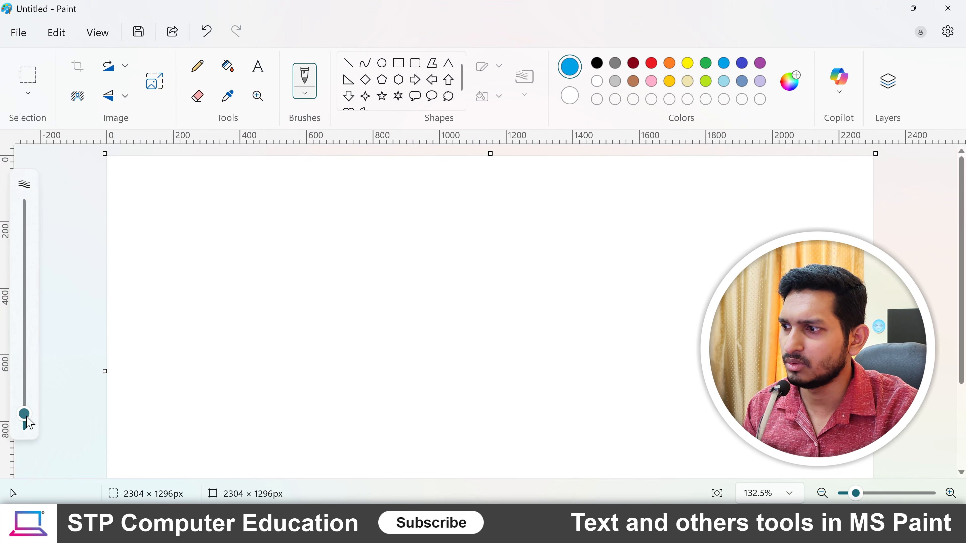
pyautogui.click(304, 91)
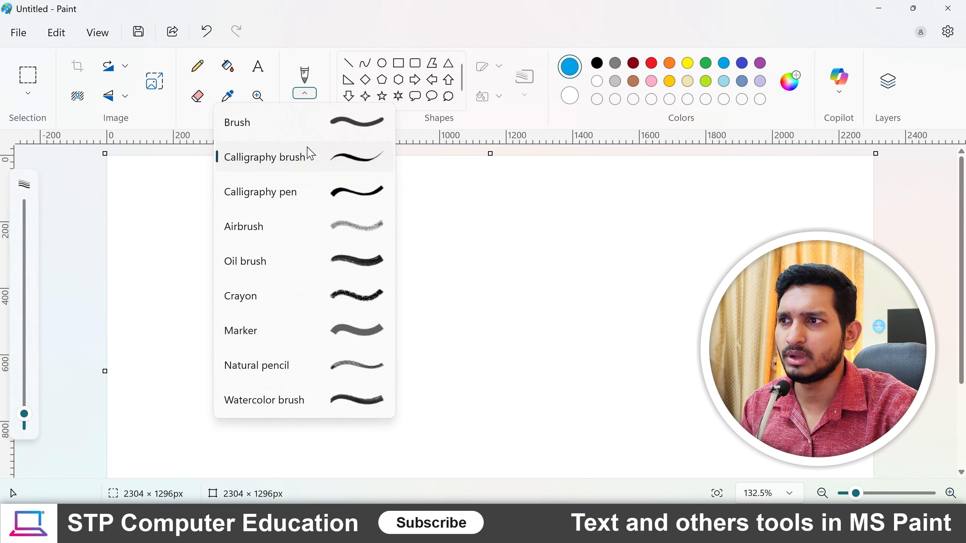
pyautogui.click(323, 163)
pyautogui.moveTo(25, 419)
pyautogui.mouseDown()
pyautogui.moveTo(47, 305)
pyautogui.moveTo(46, 403)
pyautogui.moveTo(49, 390)
pyautogui.mouseUp()
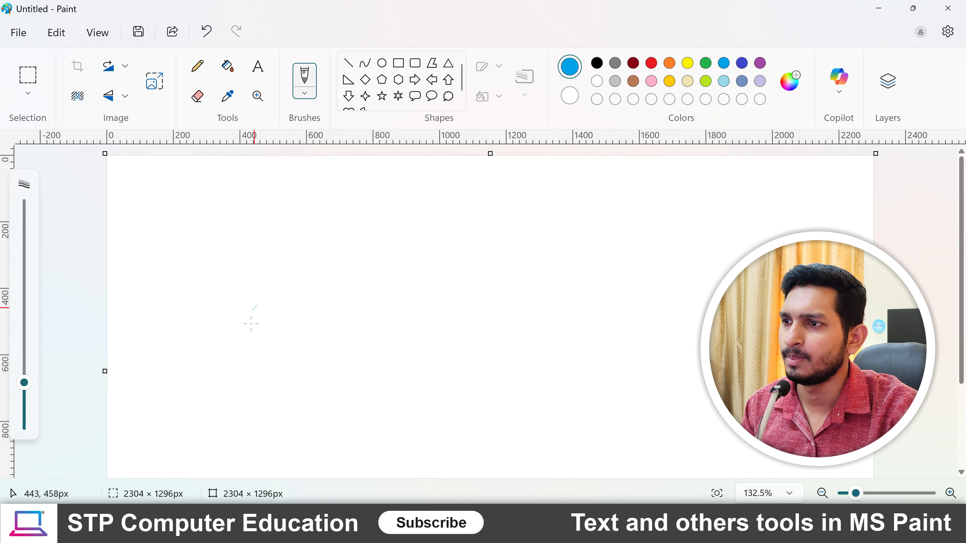
pyautogui.moveTo(231, 290)
pyautogui.mouseDown()
pyautogui.moveTo(262, 200)
pyautogui.moveTo(294, 285)
pyautogui.moveTo(314, 240)
pyautogui.moveTo(327, 263)
pyautogui.moveTo(331, 239)
pyautogui.moveTo(346, 253)
pyautogui.moveTo(351, 277)
pyautogui.moveTo(371, 255)
pyautogui.moveTo(399, 269)
pyautogui.moveTo(399, 196)
pyautogui.moveTo(450, 266)
pyautogui.mouseUp()
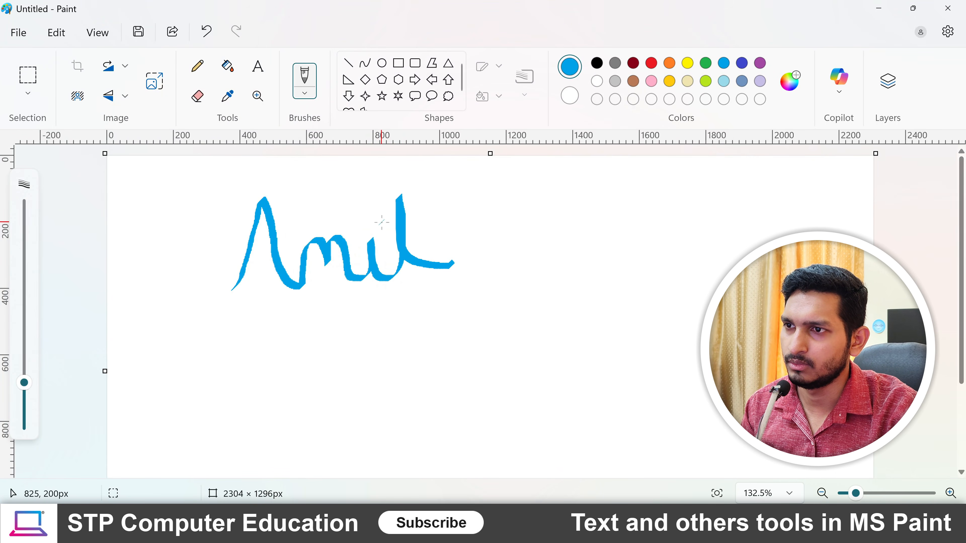
pyautogui.moveTo(379, 223); pyautogui.dragTo(442, 214)
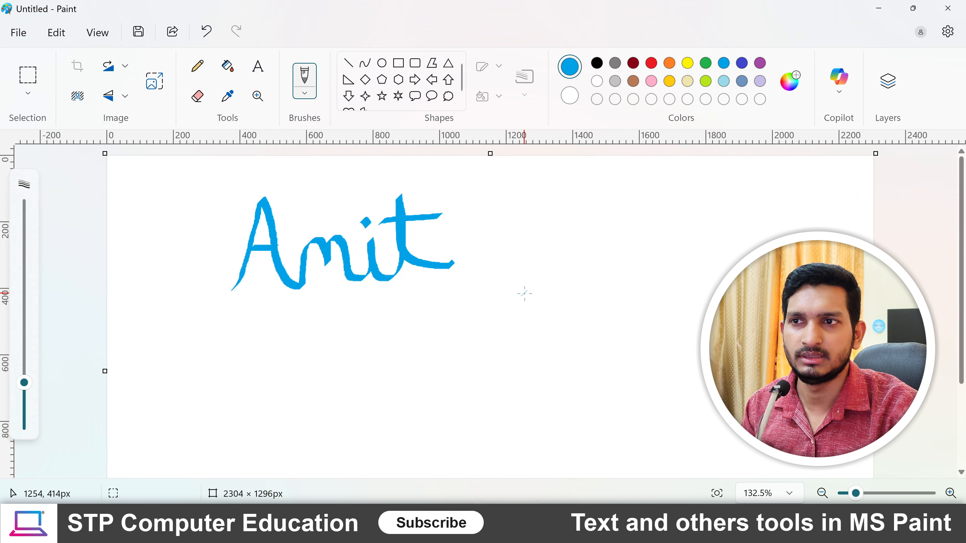
# Step: Paint with the Airbrush below the name: a thin peak, a long wavy band at a larger brush size, and a loose scribble beneath
pyautogui.click(305, 93)
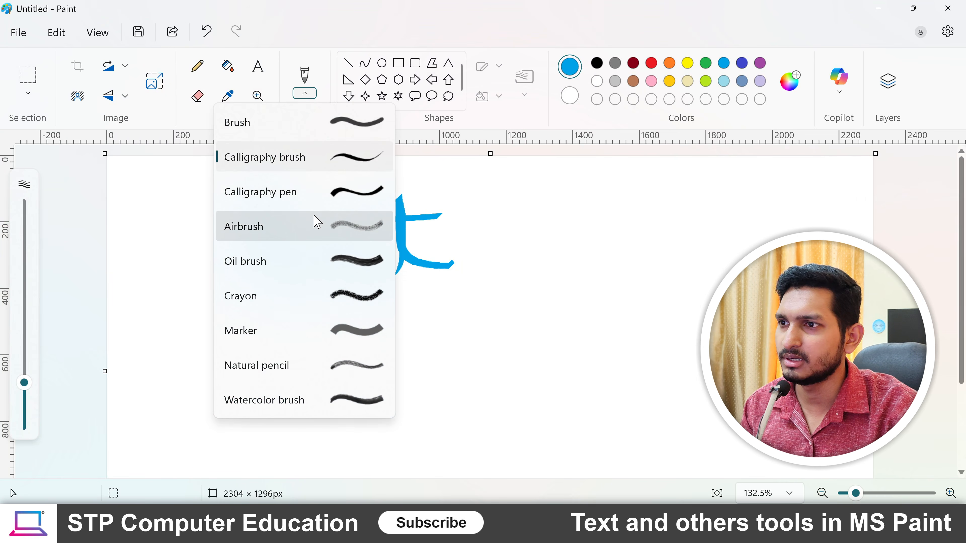
pyautogui.click(283, 233)
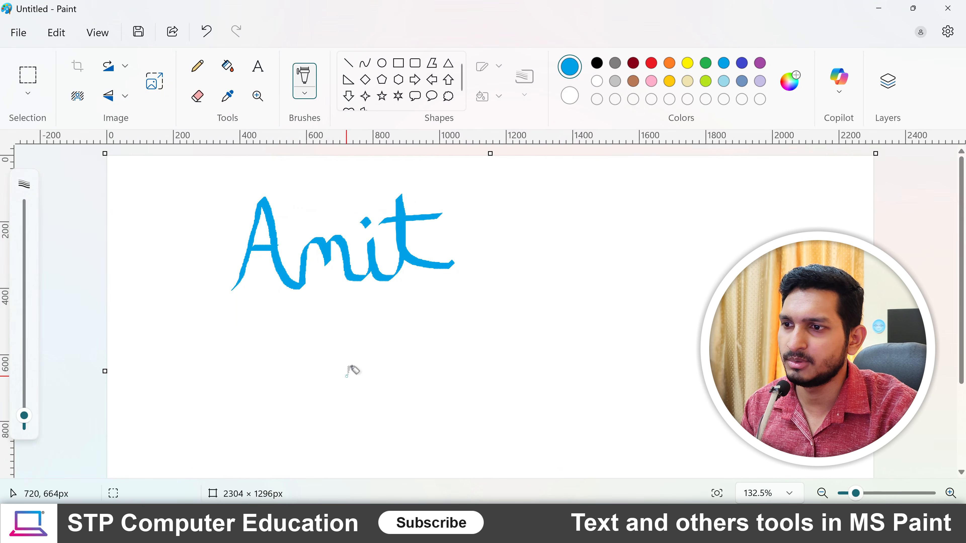
pyautogui.moveTo(236, 399)
pyautogui.mouseDown()
pyautogui.moveTo(257, 330)
pyautogui.moveTo(268, 382)
pyautogui.moveTo(288, 395)
pyautogui.mouseUp()
pyautogui.moveTo(23, 416)
pyautogui.mouseDown()
pyautogui.moveTo(25, 304)
pyautogui.moveTo(34, 345)
pyautogui.mouseUp()
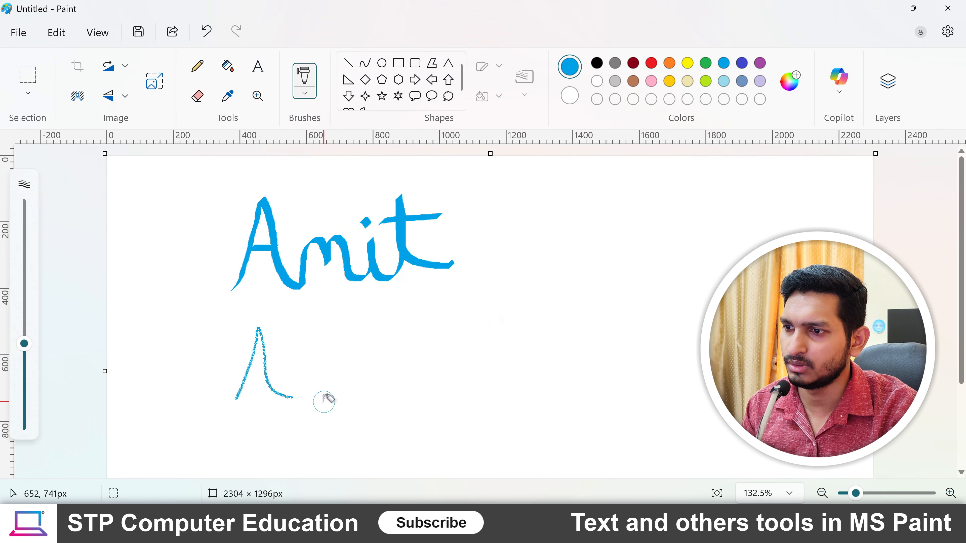
pyautogui.moveTo(314, 405)
pyautogui.mouseDown()
pyautogui.moveTo(333, 338)
pyautogui.moveTo(405, 389)
pyautogui.moveTo(444, 321)
pyautogui.moveTo(575, 386)
pyautogui.moveTo(723, 378)
pyautogui.mouseUp()
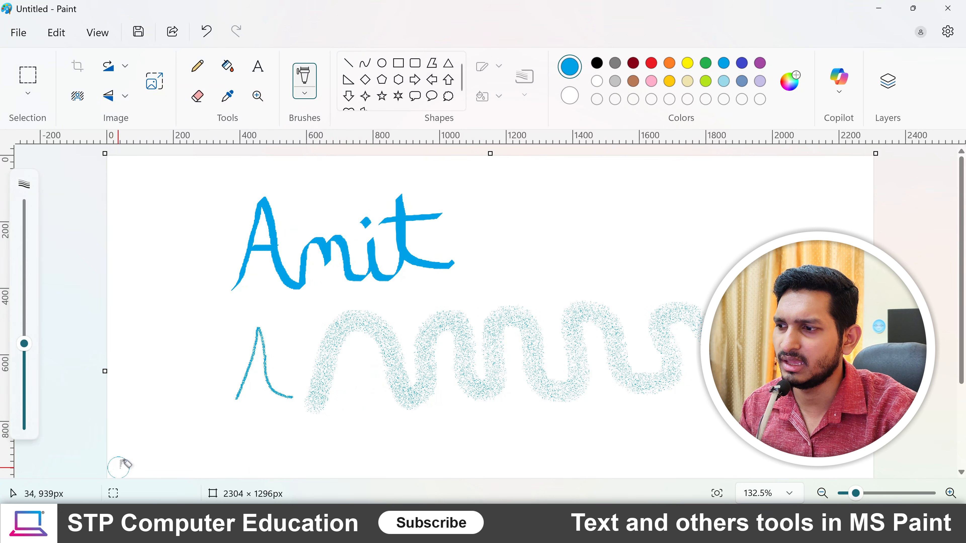
pyautogui.moveTo(114, 466)
pyautogui.mouseDown()
pyautogui.moveTo(173, 405)
pyautogui.moveTo(195, 429)
pyautogui.moveTo(187, 470)
pyautogui.moveTo(367, 469)
pyautogui.moveTo(388, 454)
pyautogui.moveTo(240, 444)
pyautogui.moveTo(205, 416)
pyautogui.moveTo(355, 422)
pyautogui.mouseUp()
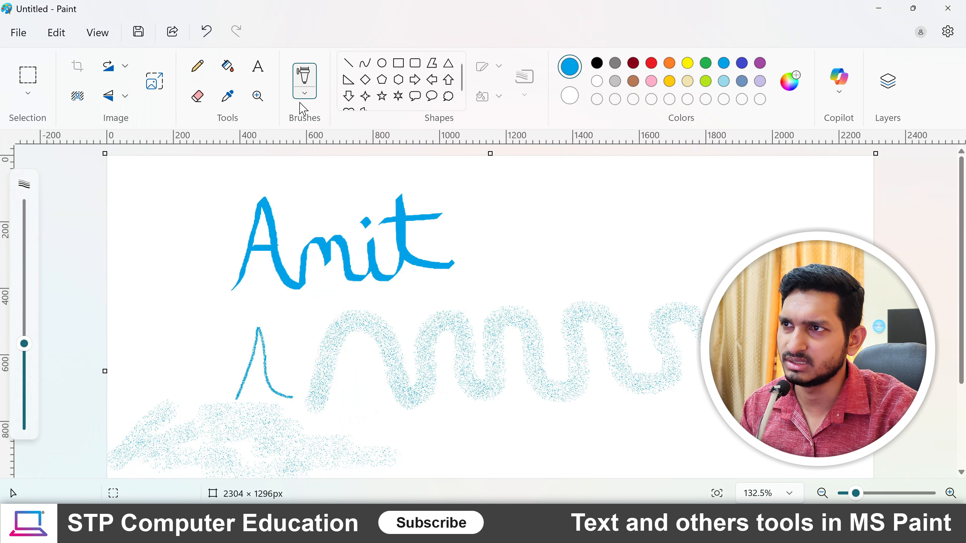
# Step: Paint four slanted, staggered strokes beside the handwritten name with the Oil brush
pyautogui.click(304, 93)
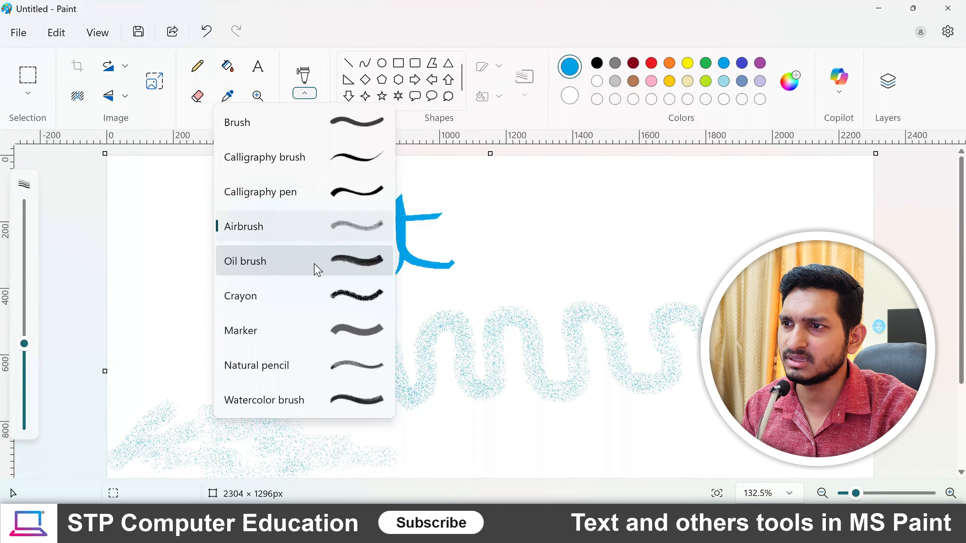
pyautogui.click(317, 269)
pyautogui.moveTo(516, 222); pyautogui.dragTo(686, 194)
pyautogui.moveTo(544, 237); pyautogui.dragTo(706, 212)
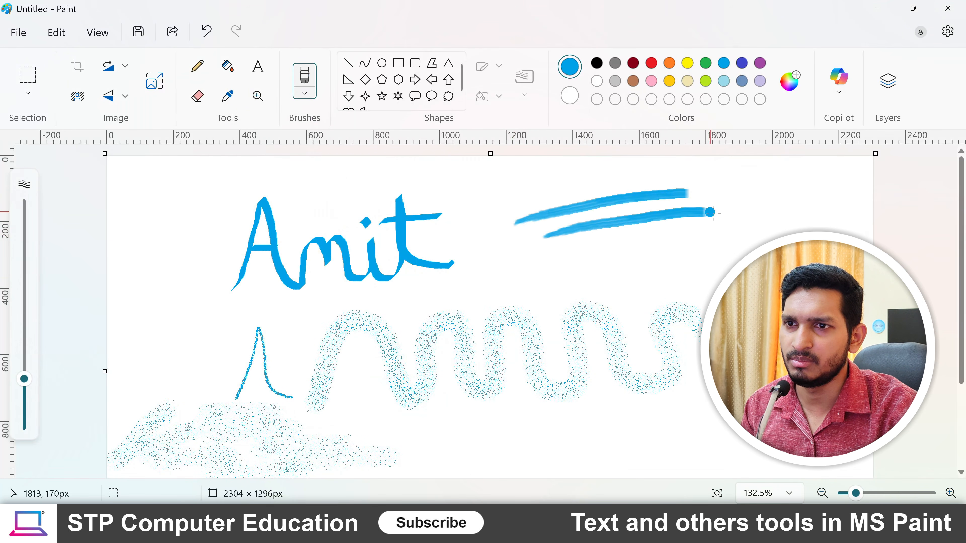
pyautogui.moveTo(576, 247); pyautogui.dragTo(727, 233)
pyautogui.moveTo(617, 260); pyautogui.dragTo(748, 254)
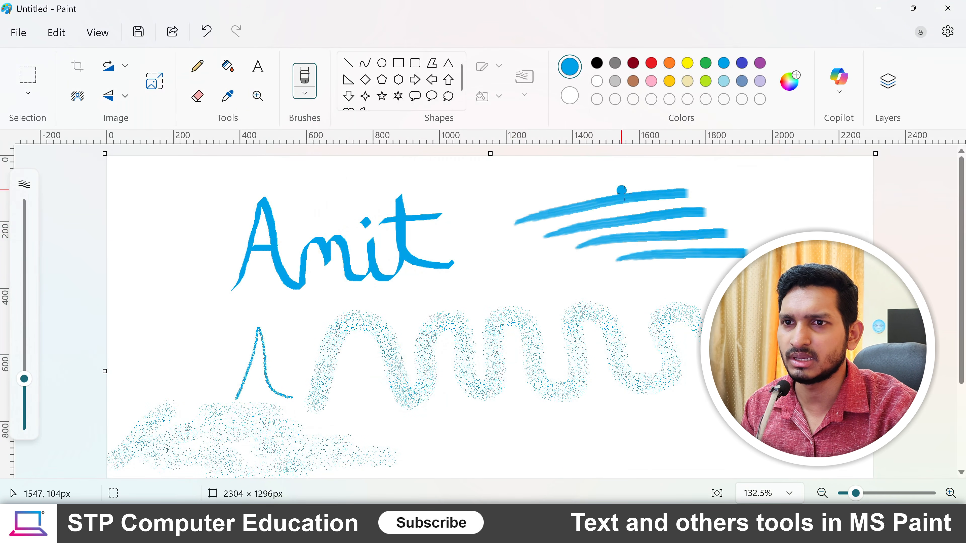
pyautogui.click(303, 97)
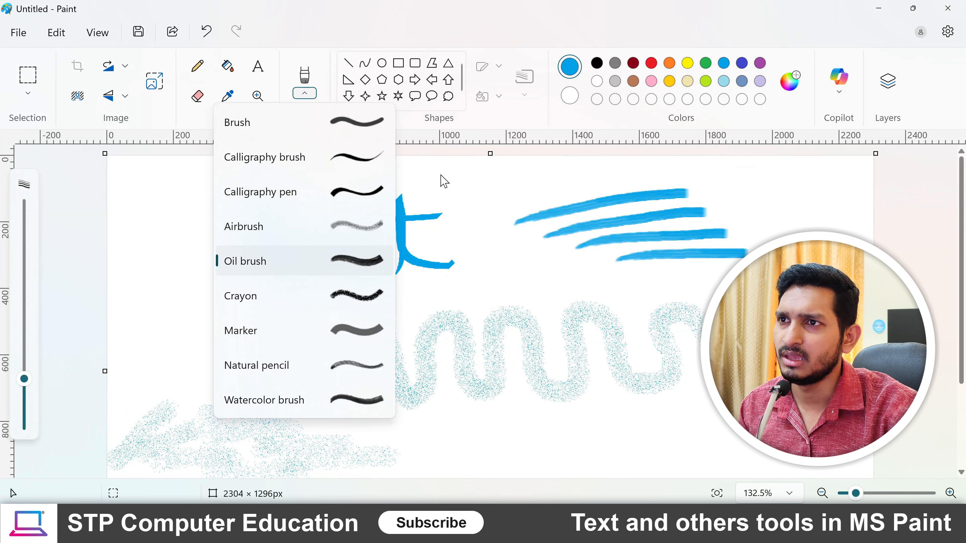
pyautogui.click(444, 181)
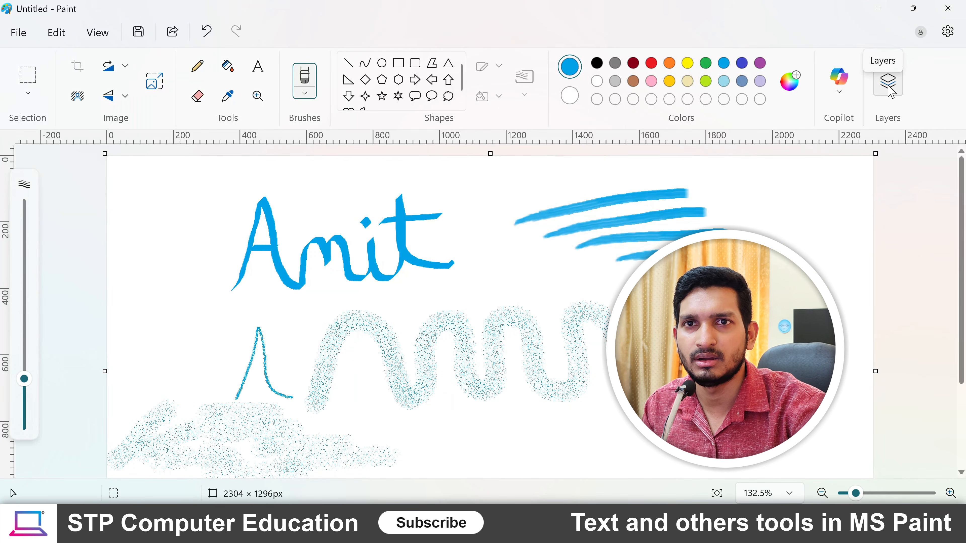
# Step: Add a new layer and draw a black diamond outline about 490 × 550 px on it, overlapping the oil strokes
pyautogui.click(887, 84)
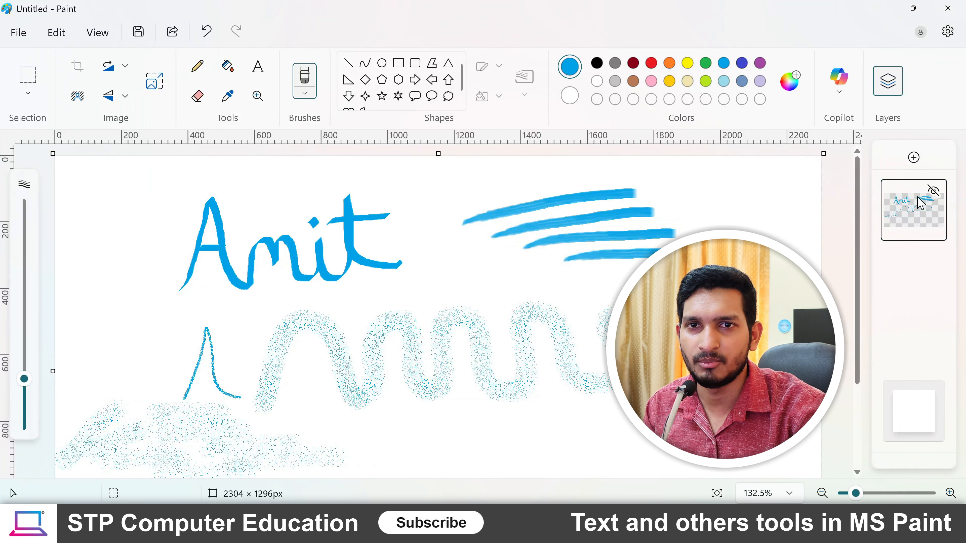
pyautogui.click(914, 159)
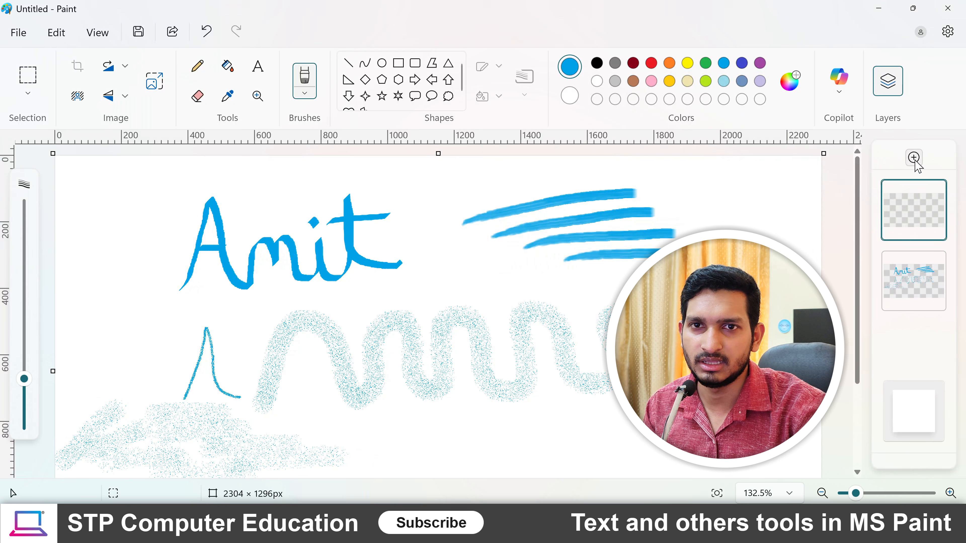
pyautogui.click(365, 80)
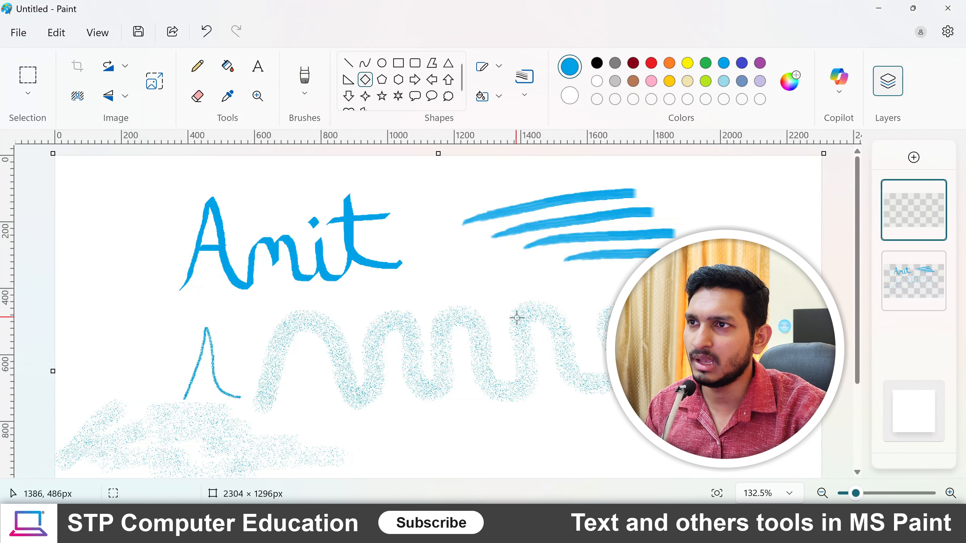
pyautogui.moveTo(406, 194); pyautogui.dragTo(571, 378)
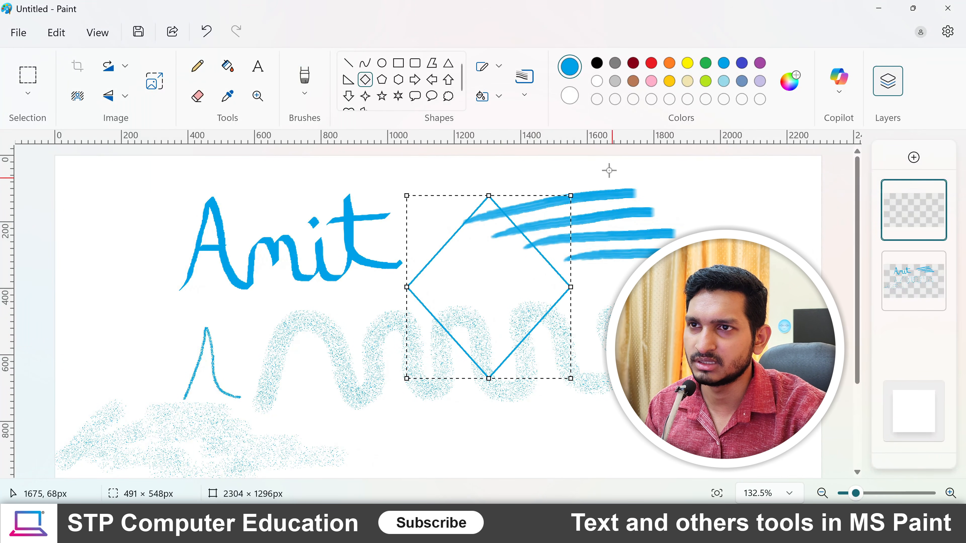
pyautogui.click(597, 63)
pyautogui.click(678, 298)
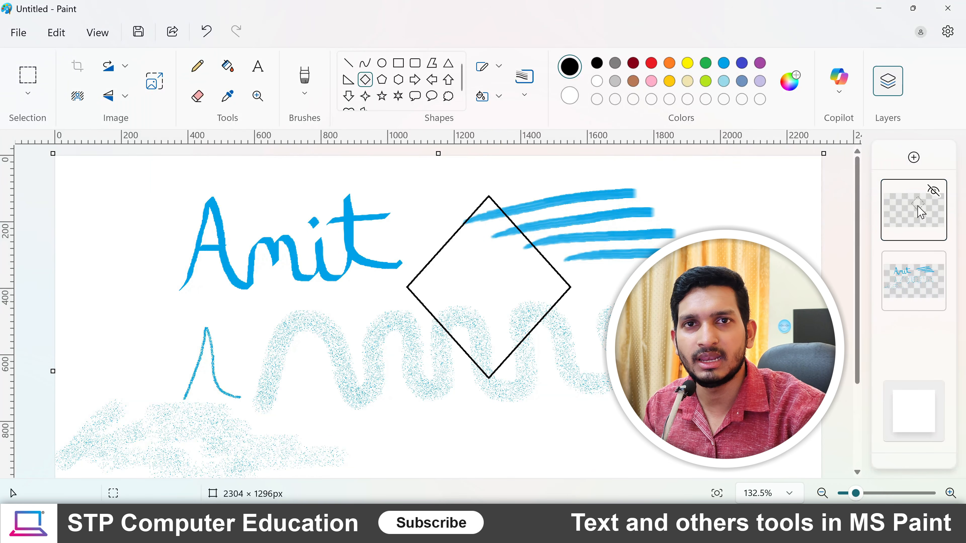
# Step: On the lower layer, select the four oil strokes and move them across the diamond toward the handwritten name
pyautogui.click(914, 298)
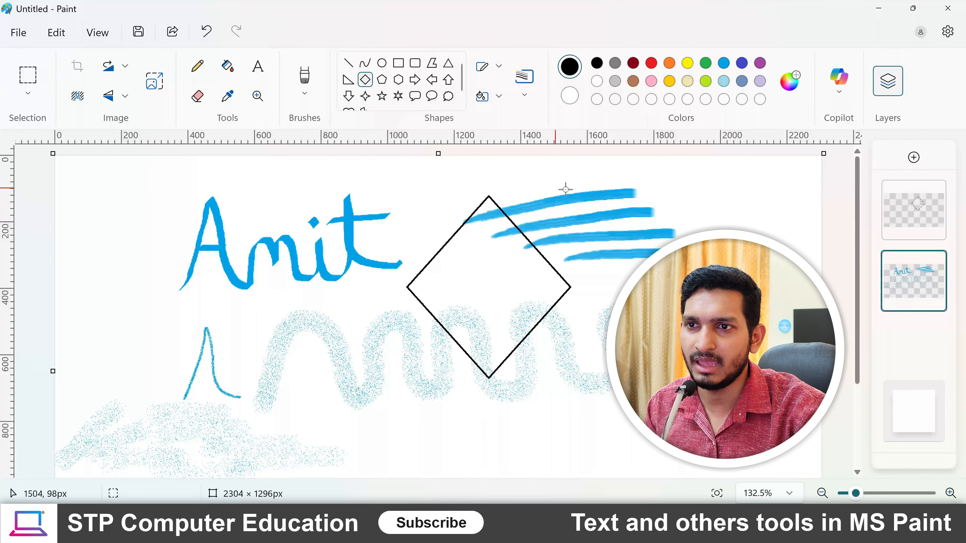
pyautogui.click(27, 78)
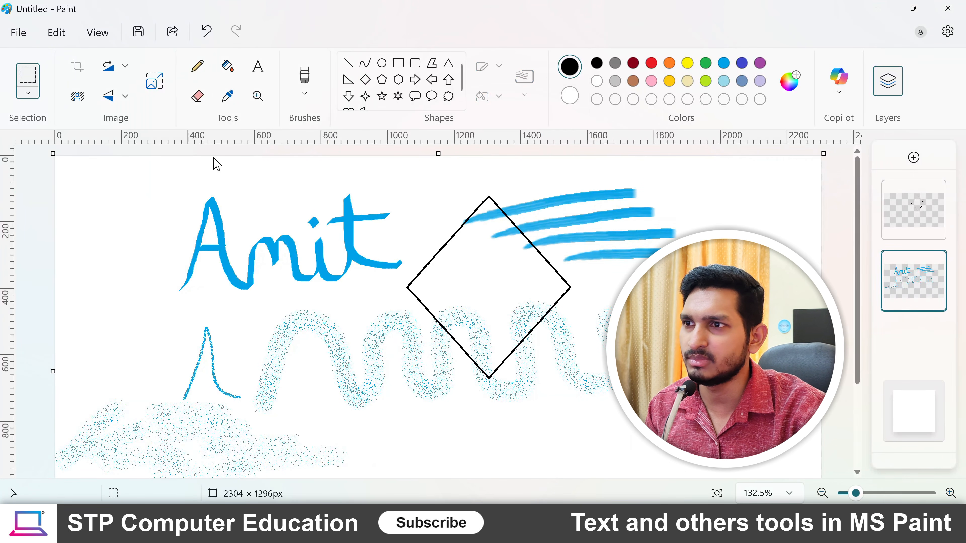
pyautogui.moveTo(920, 273)
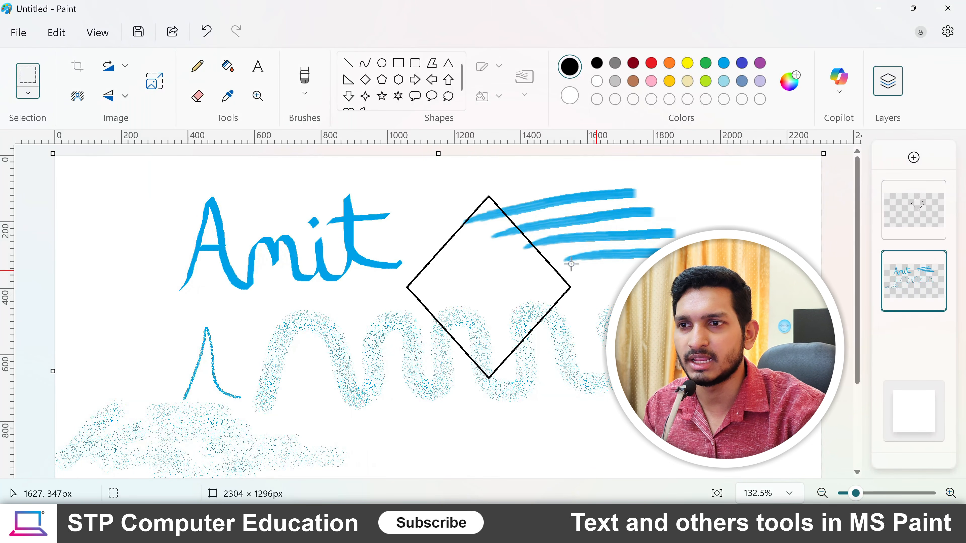
pyautogui.moveTo(443, 170); pyautogui.dragTo(718, 274)
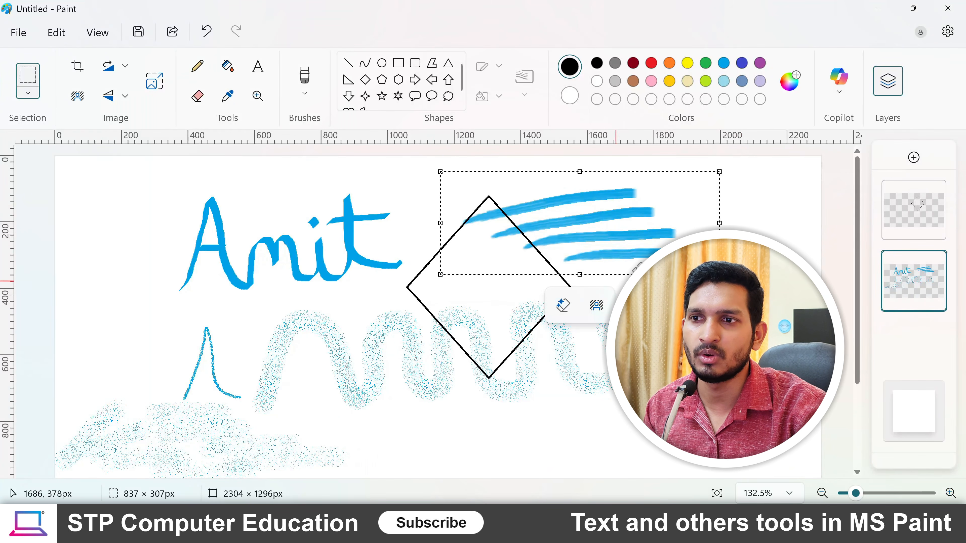
pyautogui.moveTo(593, 217)
pyautogui.mouseDown()
pyautogui.moveTo(414, 244)
pyautogui.moveTo(654, 218)
pyautogui.moveTo(673, 229)
pyautogui.moveTo(567, 221)
pyautogui.moveTo(636, 239)
pyautogui.moveTo(453, 236)
pyautogui.moveTo(494, 245)
pyautogui.mouseUp()
pyautogui.click(695, 237)
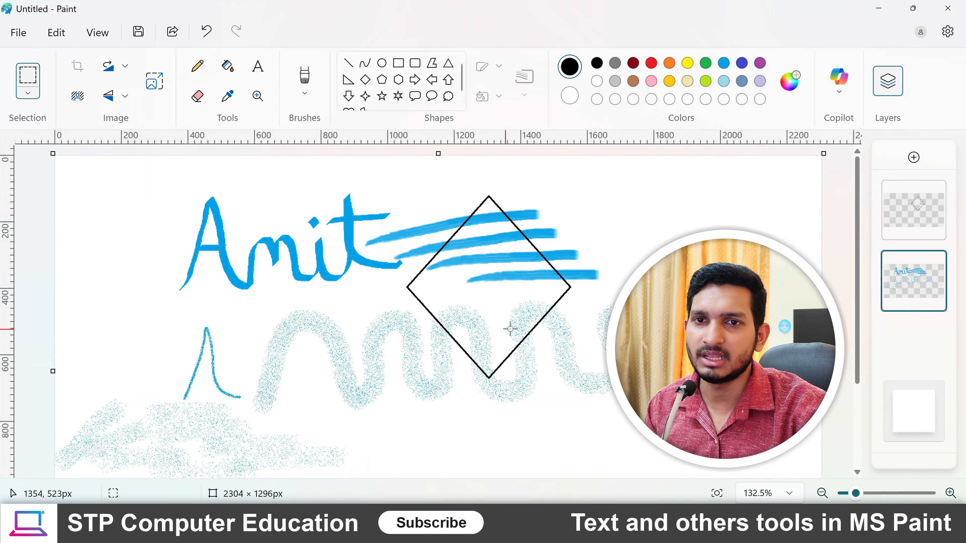
# Step: On the upper layer, select the black diamond and move it away from the strokes to the canvas's upper-right area
pyautogui.click(916, 208)
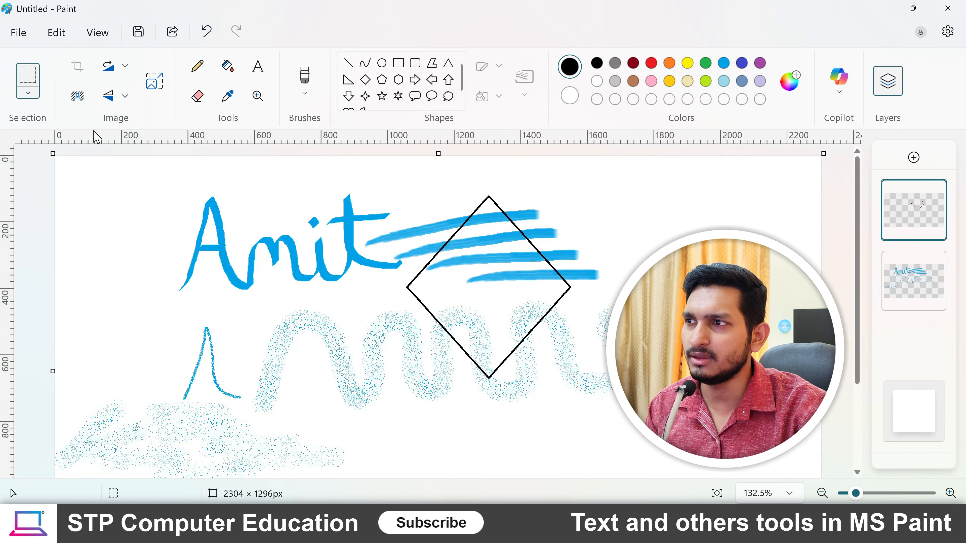
pyautogui.moveTo(395, 185); pyautogui.dragTo(584, 394)
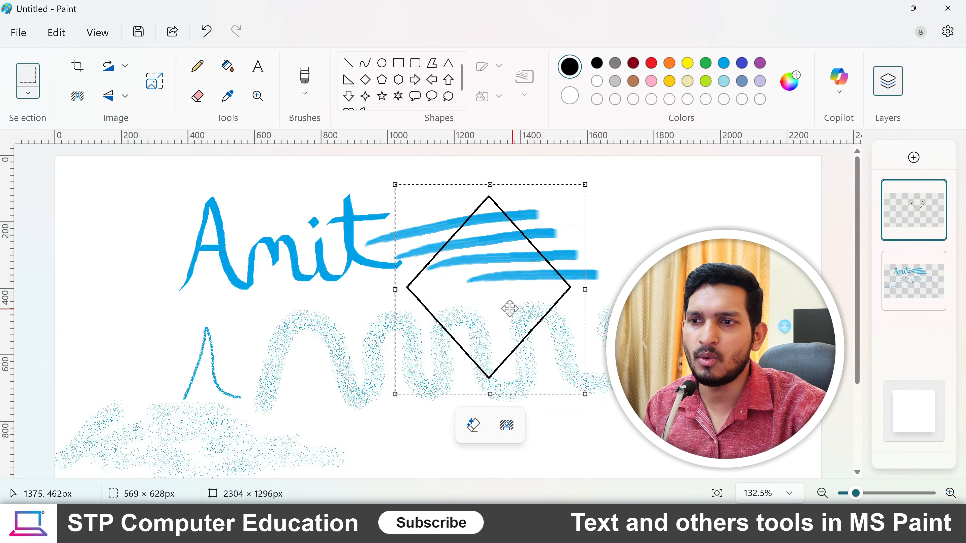
pyautogui.moveTo(492, 283); pyautogui.dragTo(479, 286)
pyautogui.moveTo(474, 302); pyautogui.dragTo(729, 251)
pyautogui.click(514, 247)
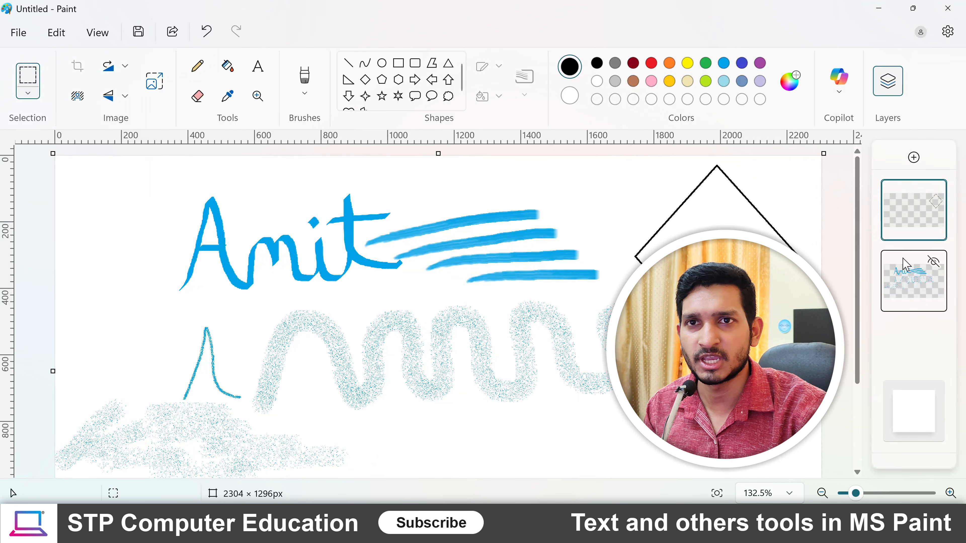
# Step: Hide the rulers around the canvas and show them again
pyautogui.click(58, 33)
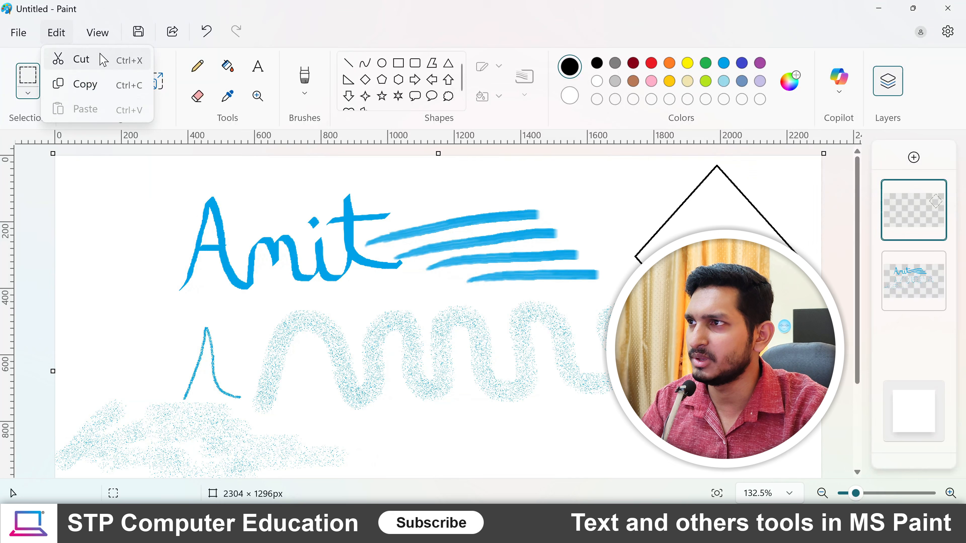
pyautogui.click(100, 38)
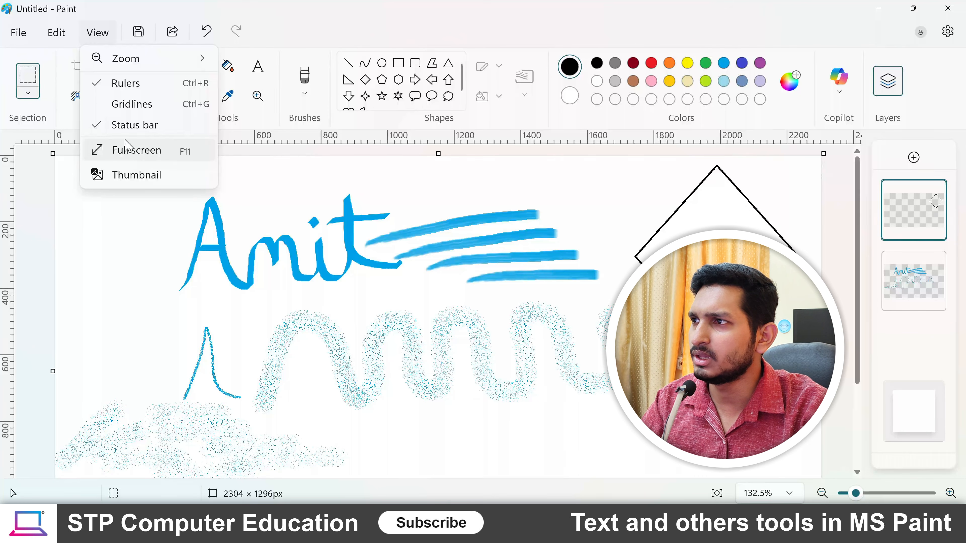
pyautogui.moveTo(146, 59)
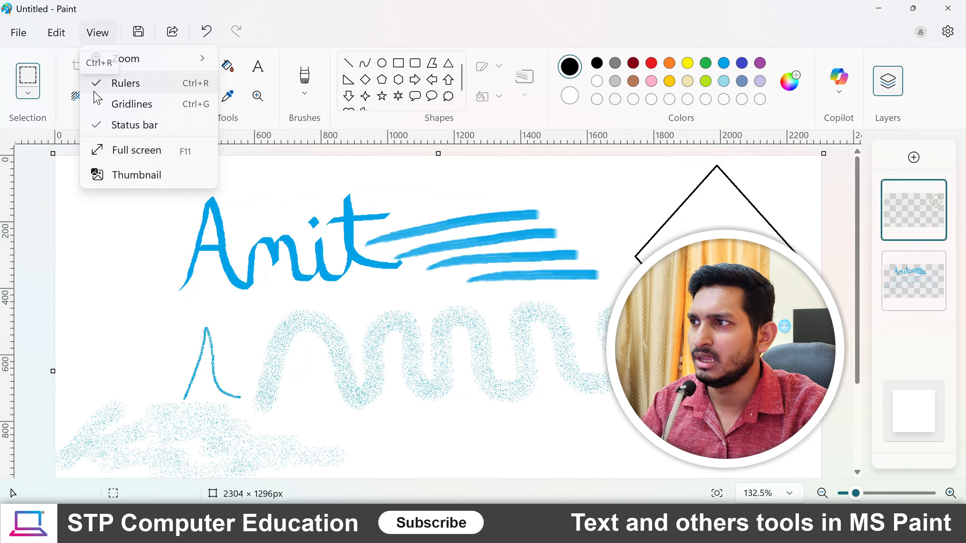
pyautogui.click(122, 84)
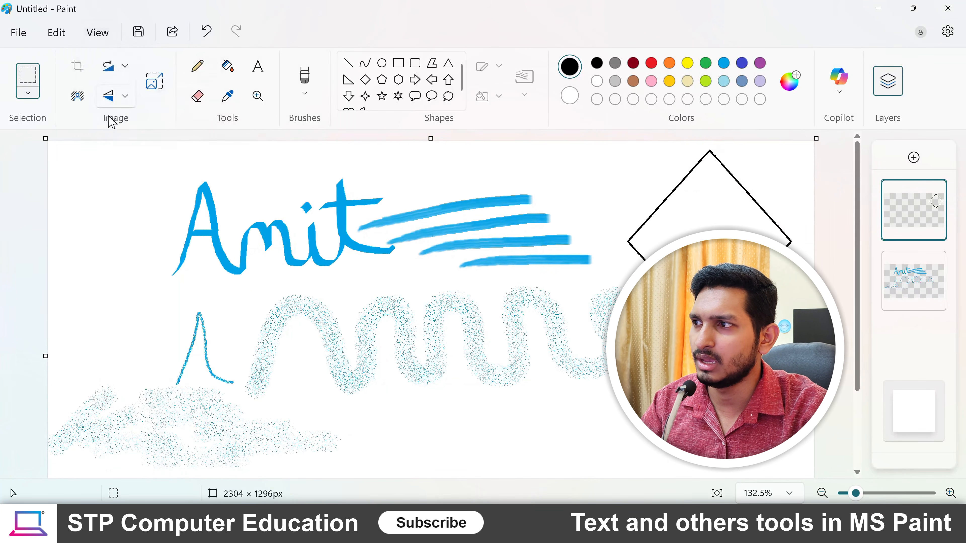
pyautogui.click(96, 33)
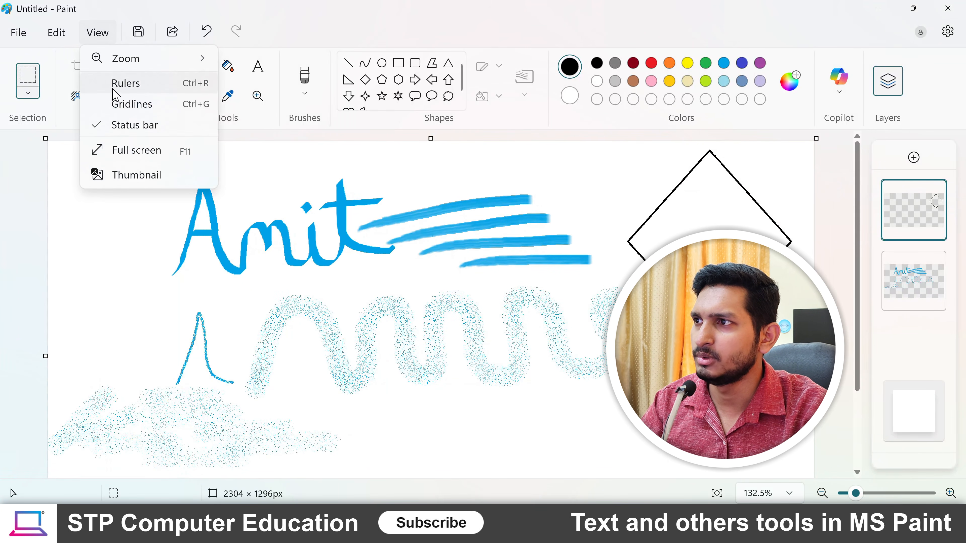
pyautogui.click(138, 91)
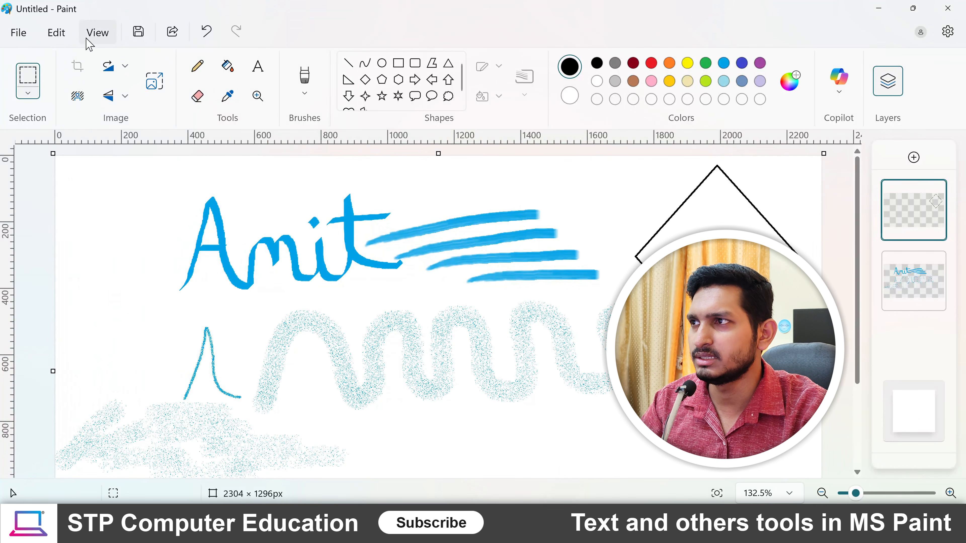
# Step: Turn the gridlines on over the canvas and switch them off again
pyautogui.click(93, 34)
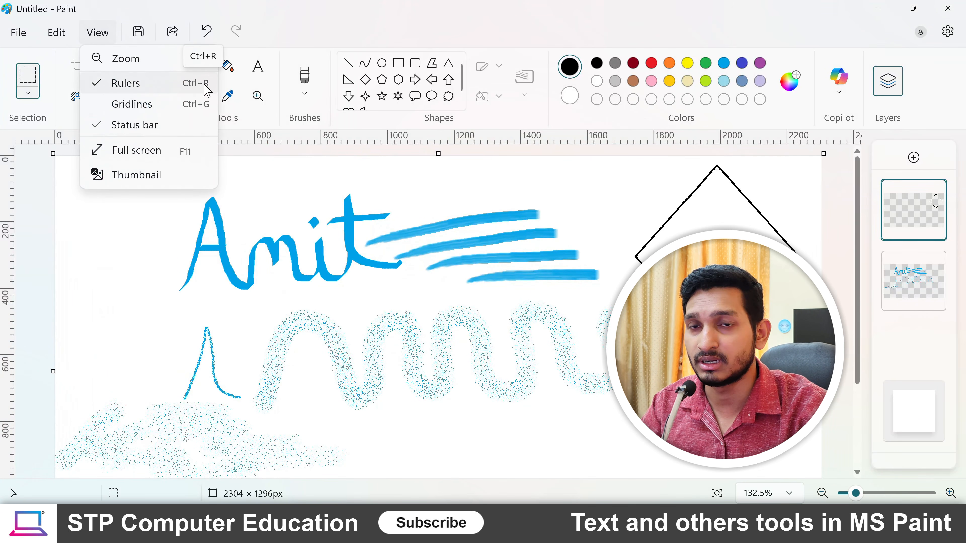
pyautogui.click(129, 107)
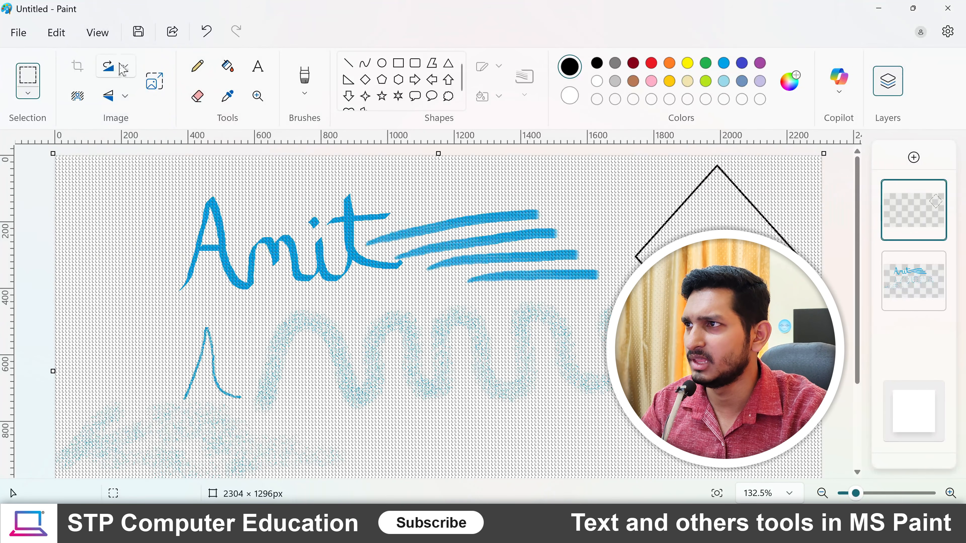
pyautogui.click(95, 33)
pyautogui.click(114, 106)
# Step: Hide the status bar and show it again
pyautogui.click(98, 32)
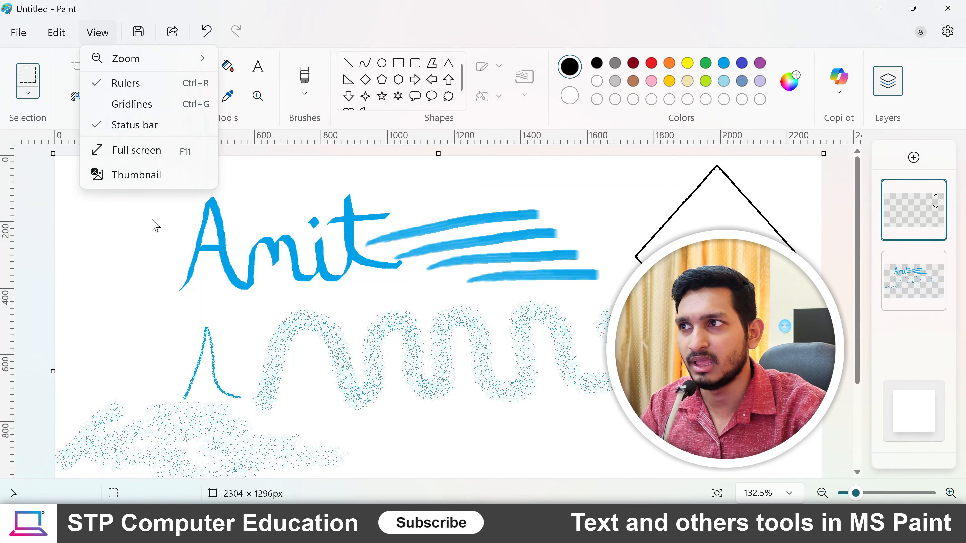
pyautogui.click(137, 129)
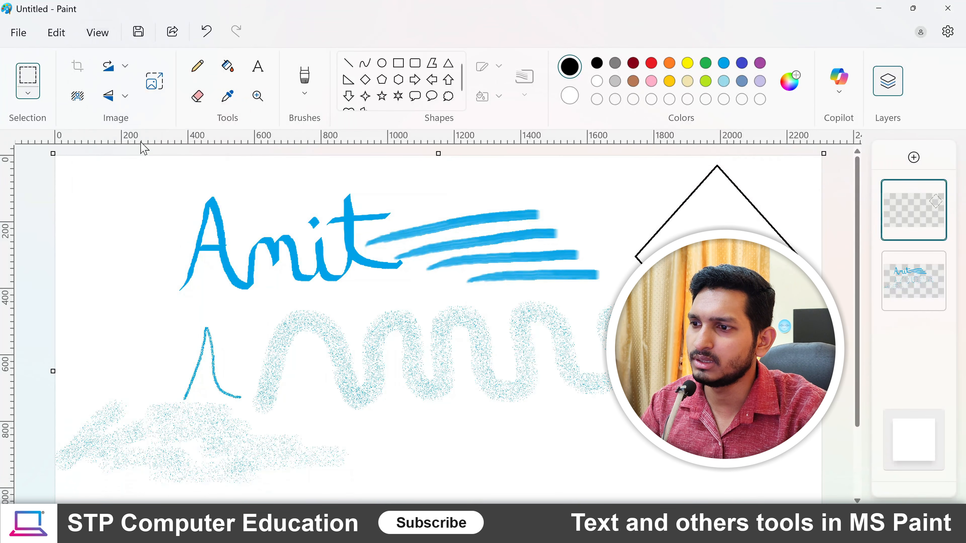
pyautogui.click(98, 32)
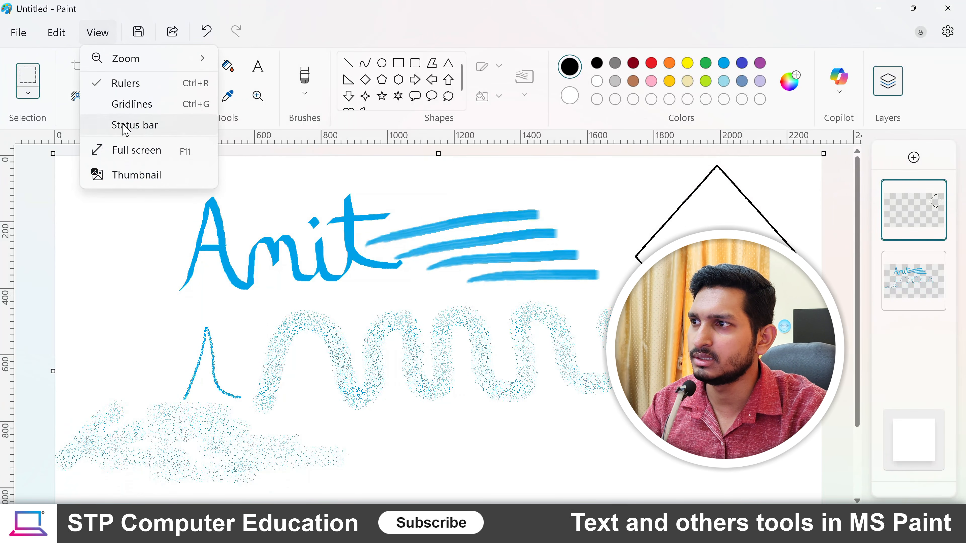
pyautogui.click(125, 129)
# Step: View the drawing in full screen and return to the normal editing window
pyautogui.click(105, 34)
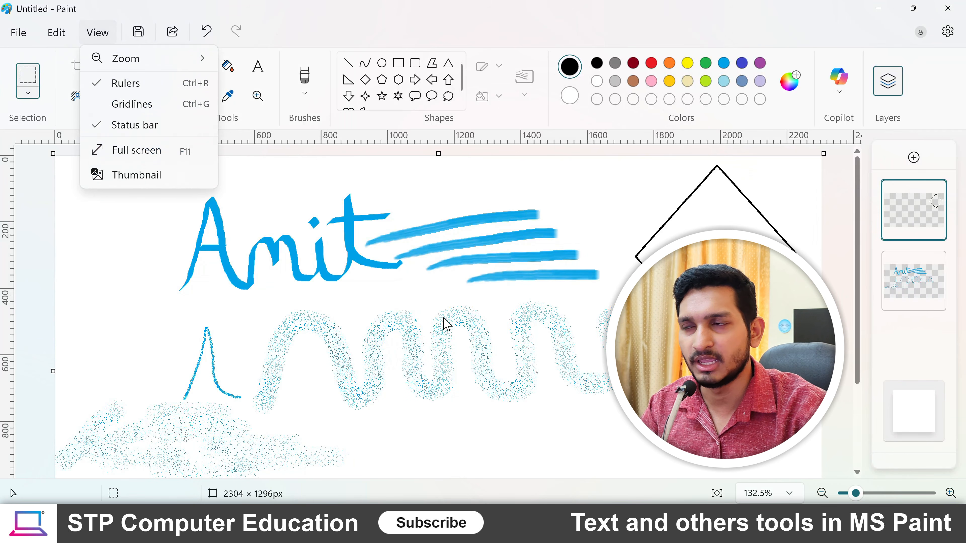
pyautogui.click(163, 154)
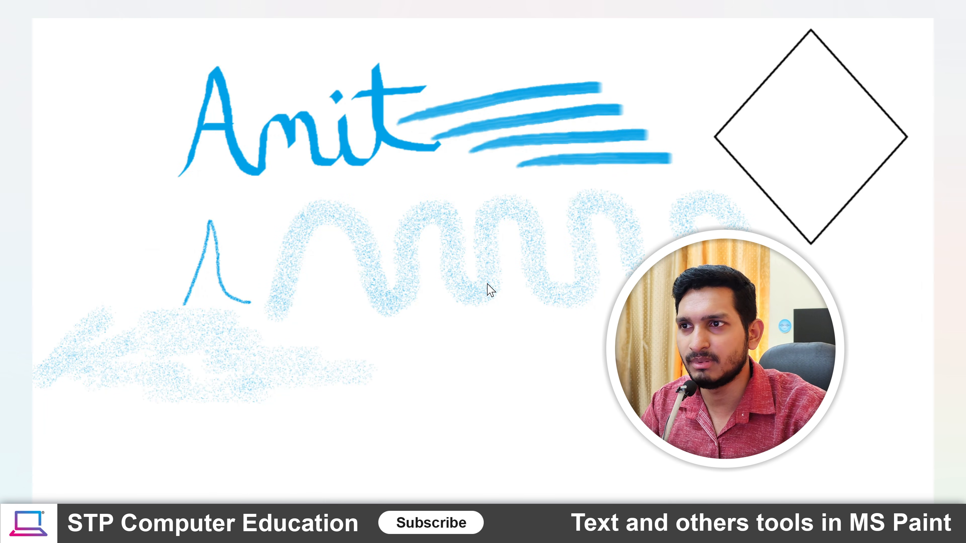
pyautogui.press('Escape')
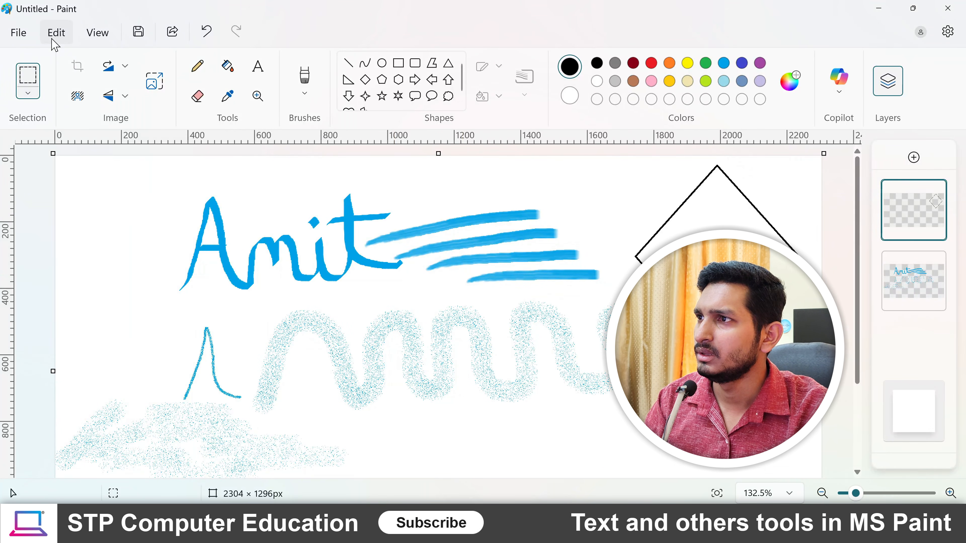
# Step: Set the drawing as the desktop background, saving it to the Desktop as a flattened PNG named 1, and minimize the window
pyautogui.click(19, 34)
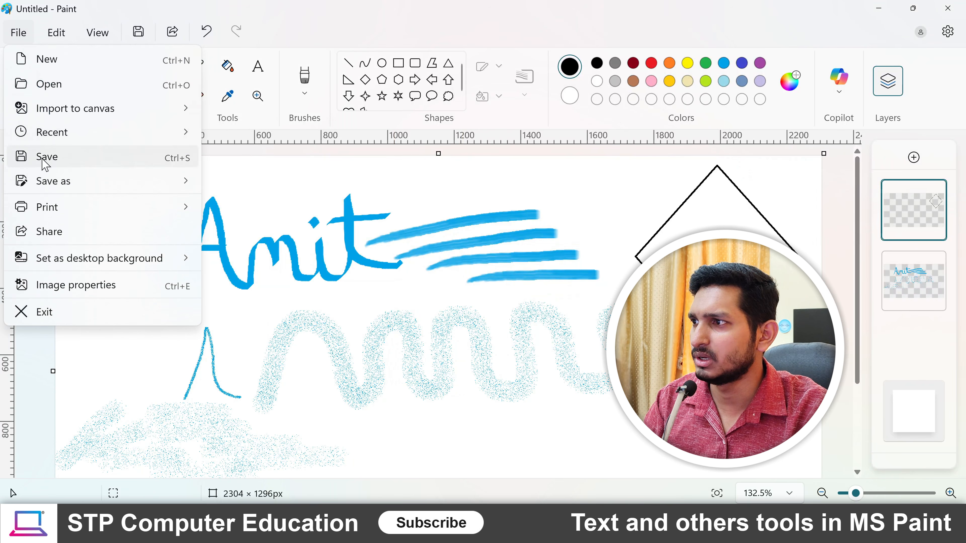
pyautogui.moveTo(143, 187)
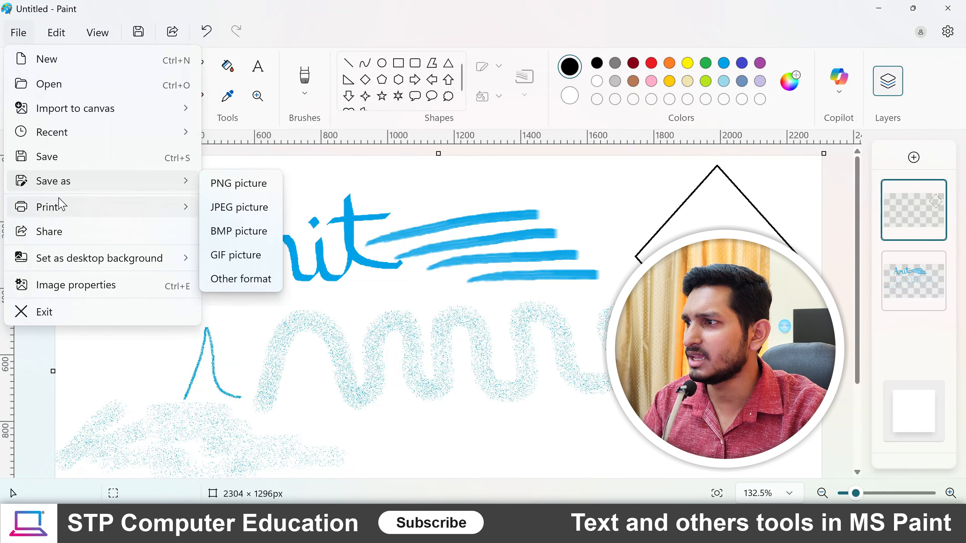
pyautogui.moveTo(68, 213)
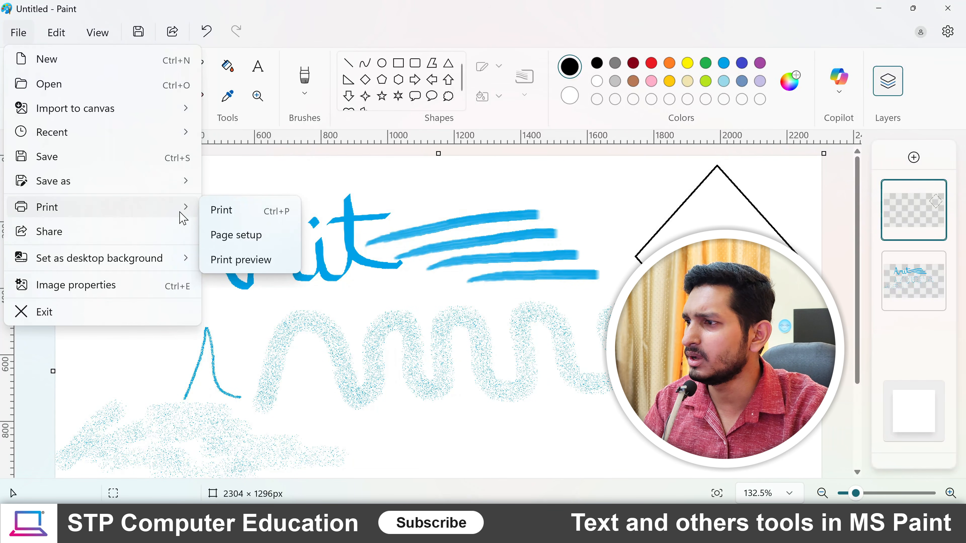
pyautogui.moveTo(46, 268)
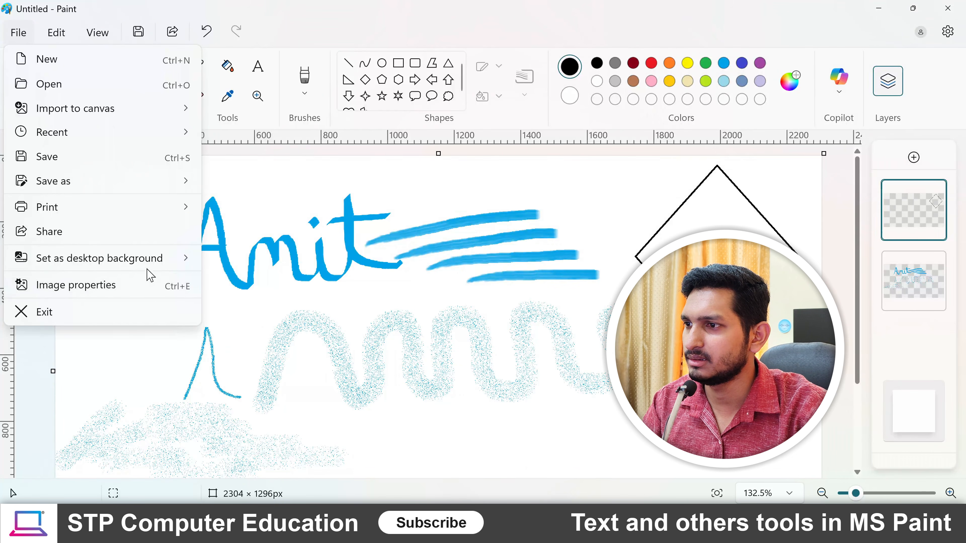
pyautogui.click(226, 268)
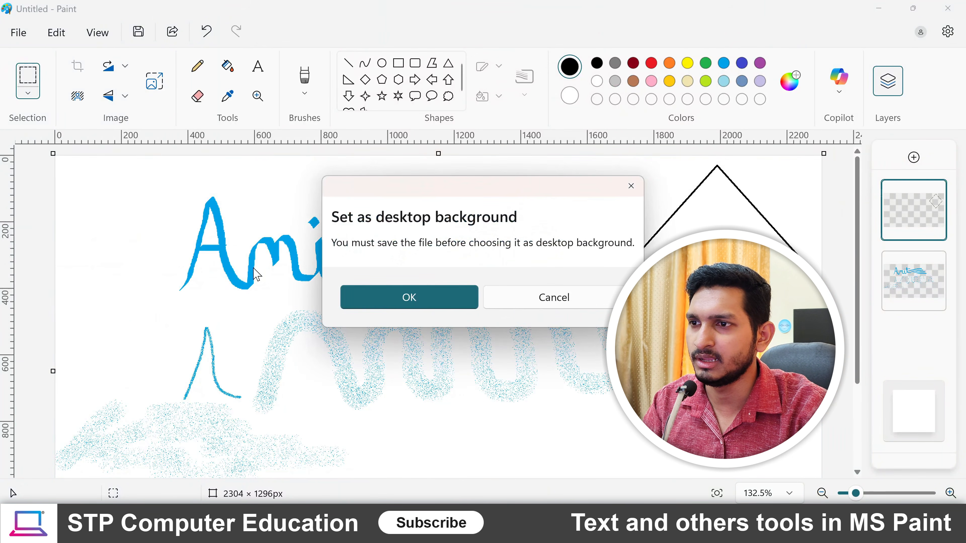
pyautogui.click(414, 293)
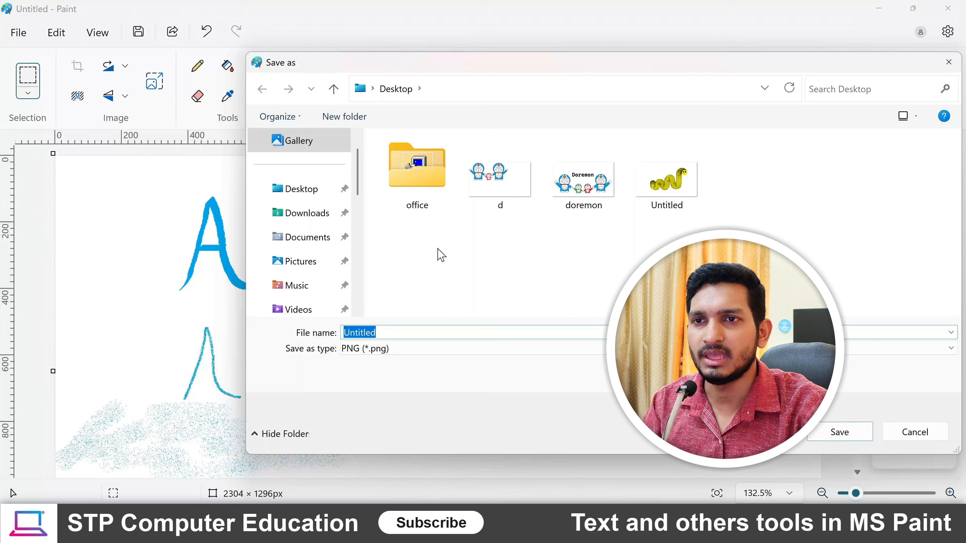
pyautogui.moveTo(476, 65)
pyautogui.mouseDown()
pyautogui.moveTo(362, 89)
pyautogui.moveTo(382, 84)
pyautogui.mouseUp()
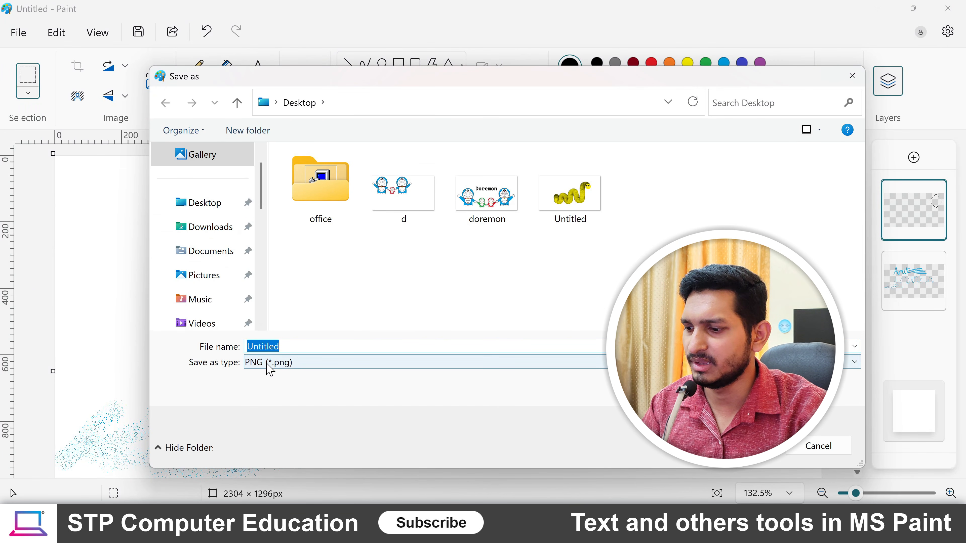
pyautogui.write('1')
pyautogui.press('Return')
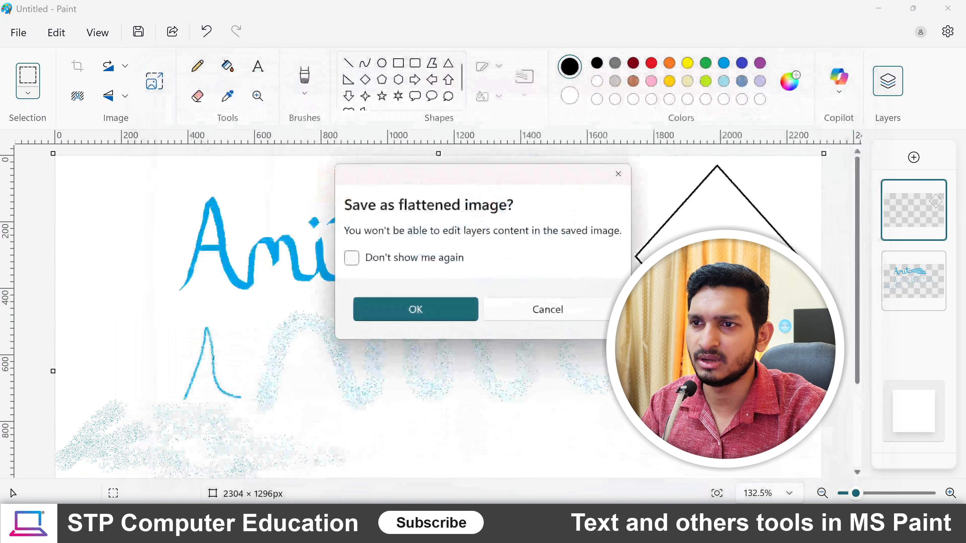
pyautogui.click(422, 314)
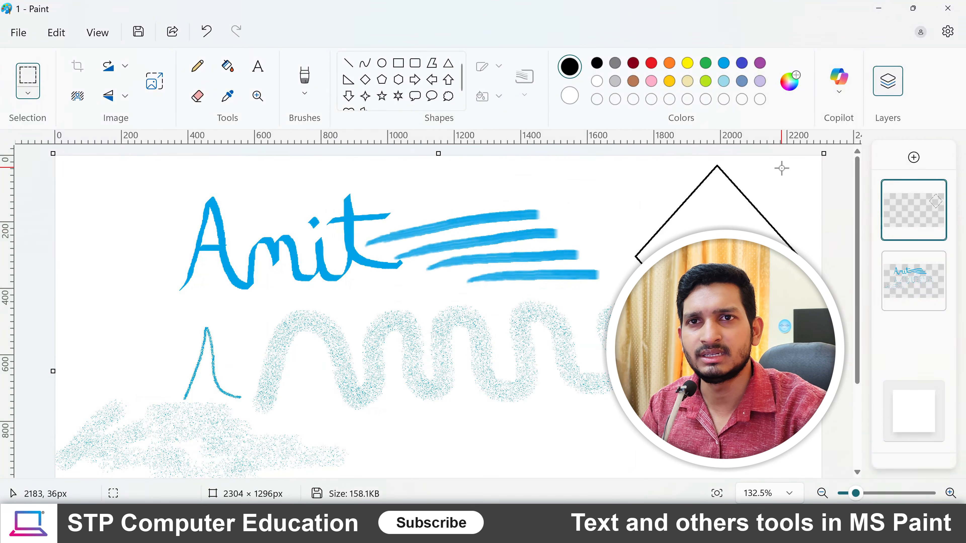
pyautogui.click(881, 12)
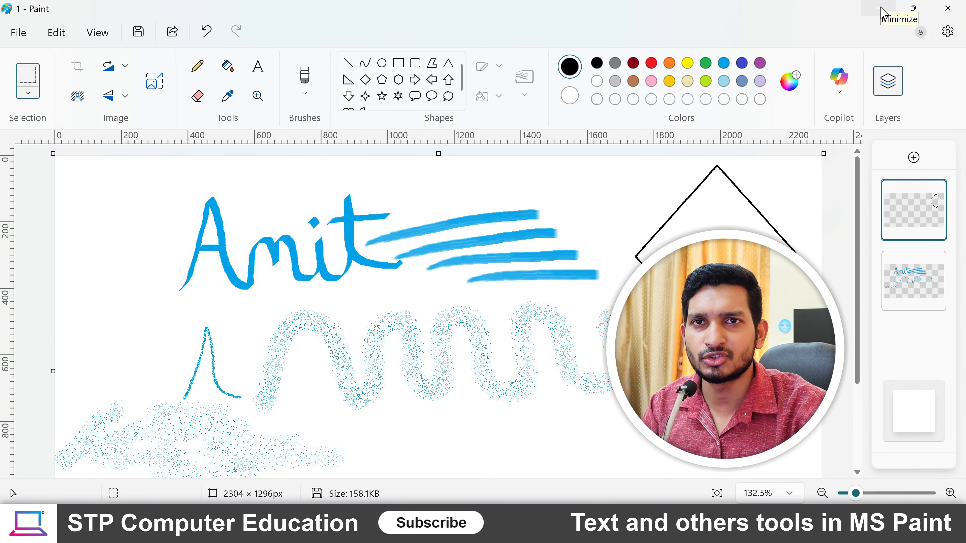